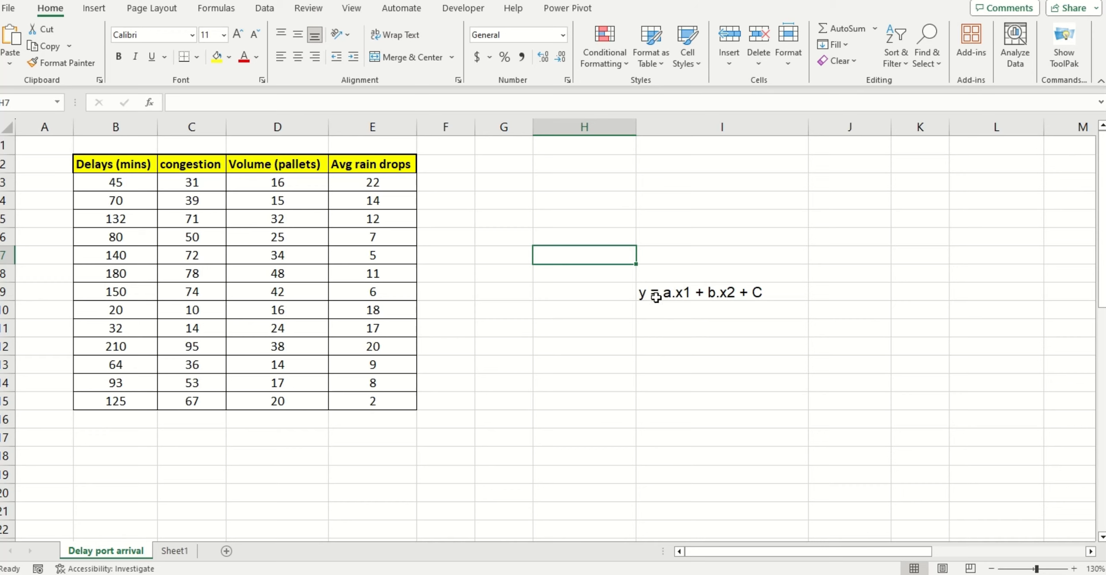
Step: Enter the simple linear equation y = mx + c in cell I7, above the multiple regression equation
left_click(661, 258)
type("y")
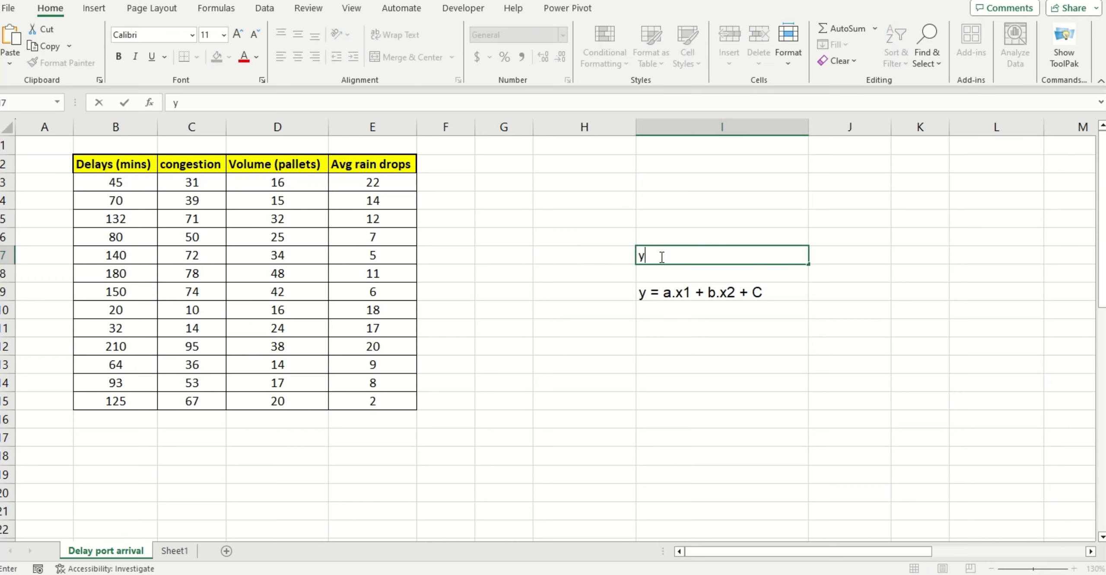
type("=")
key("Left")
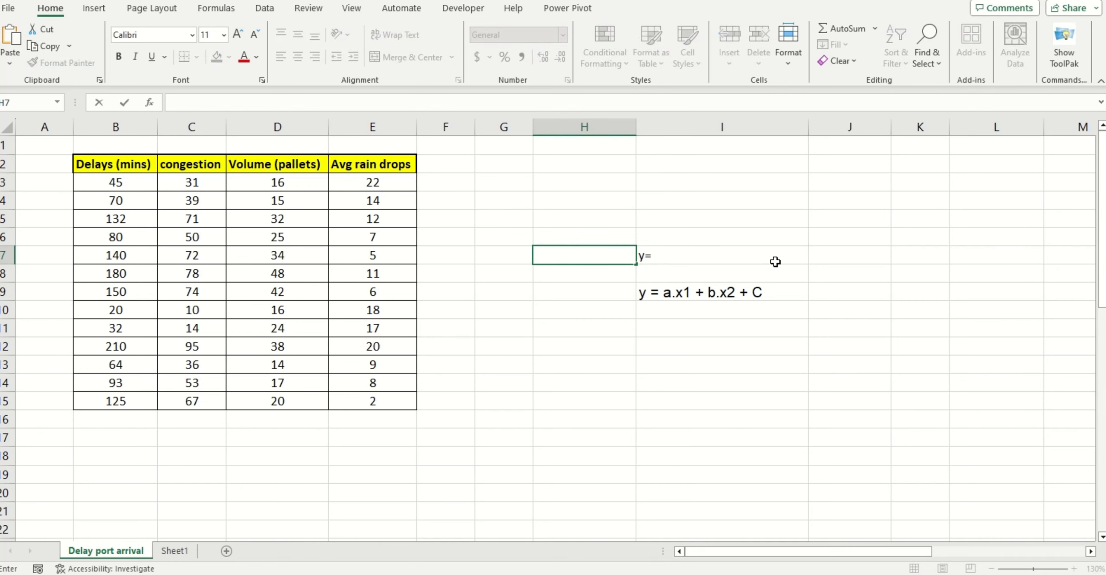
double_click(678, 256)
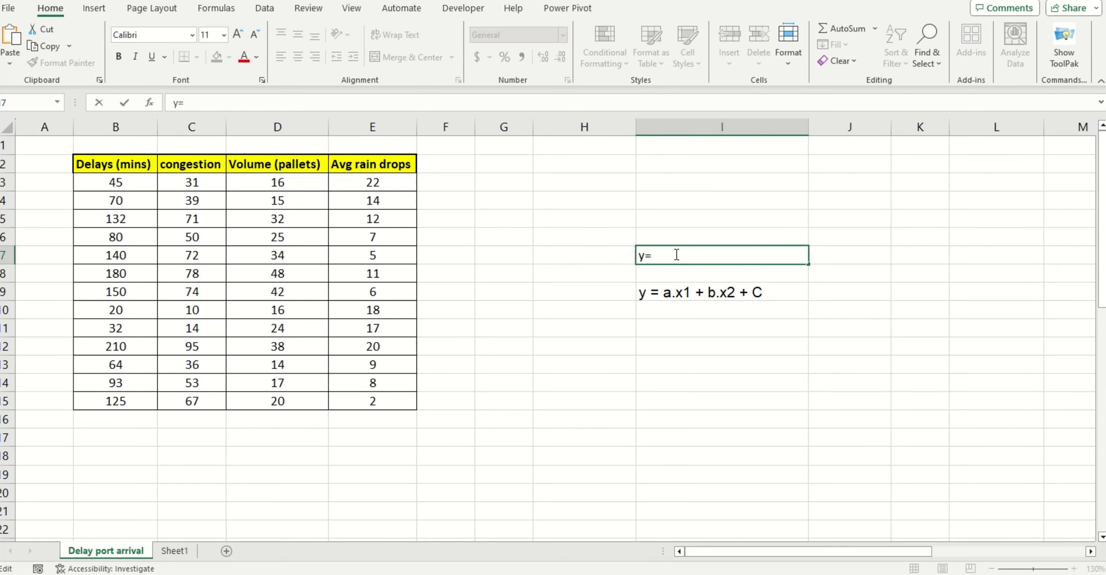
key("Right")
type("mx + i")
key("BackSpace")
type("c")
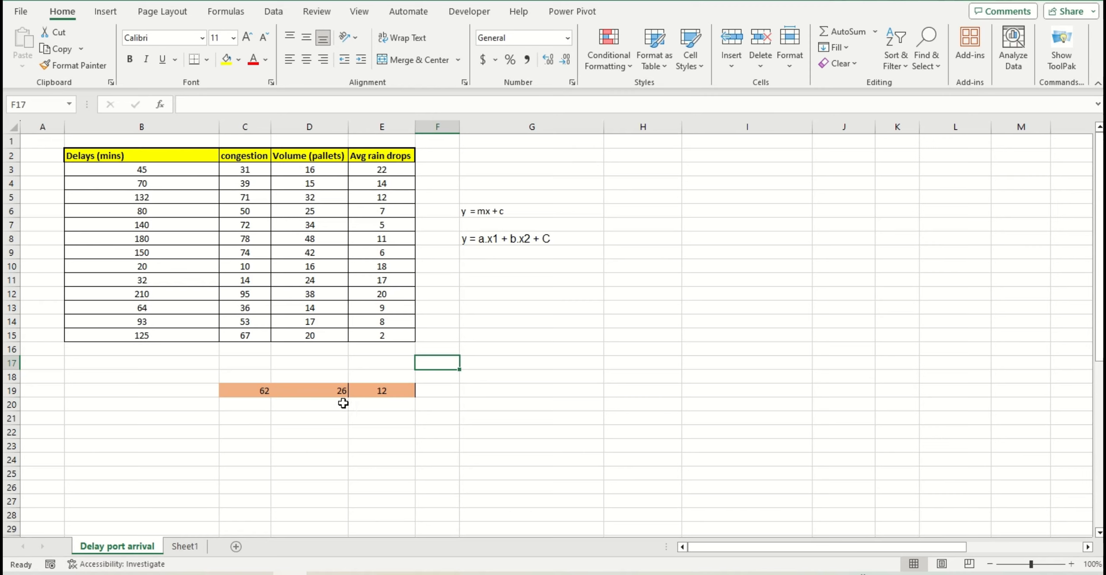
left_click(274, 13)
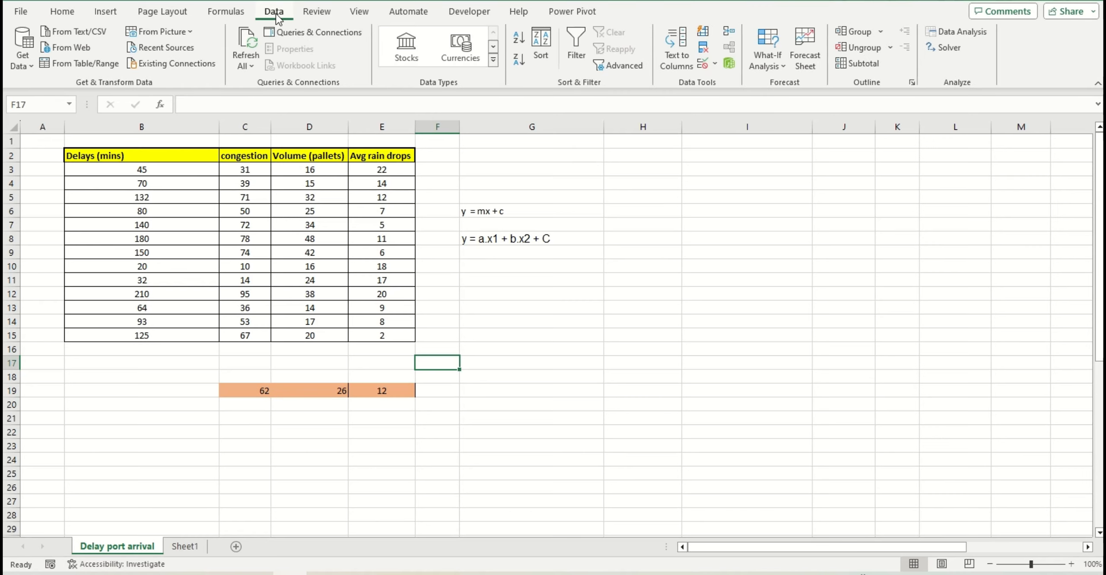
left_click(945, 31)
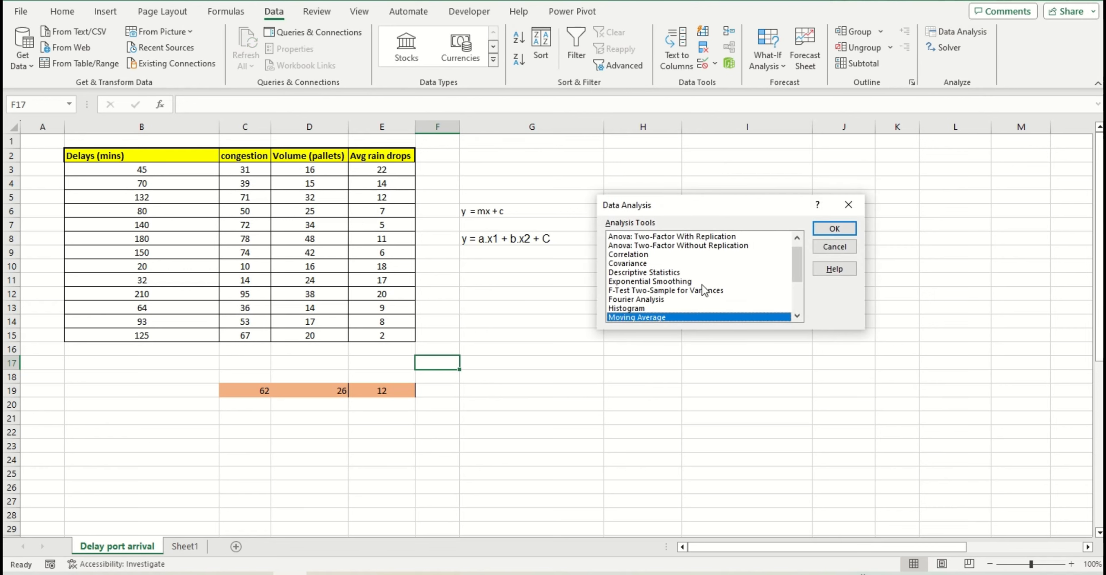
scroll(633, 278, "down", 3)
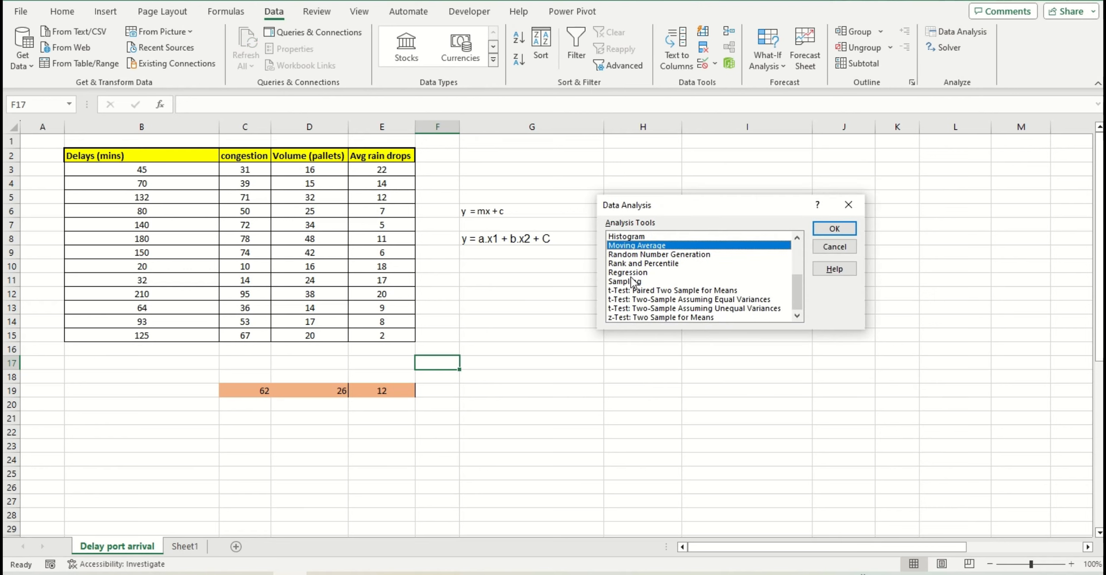
left_click(632, 272)
left_click(837, 228)
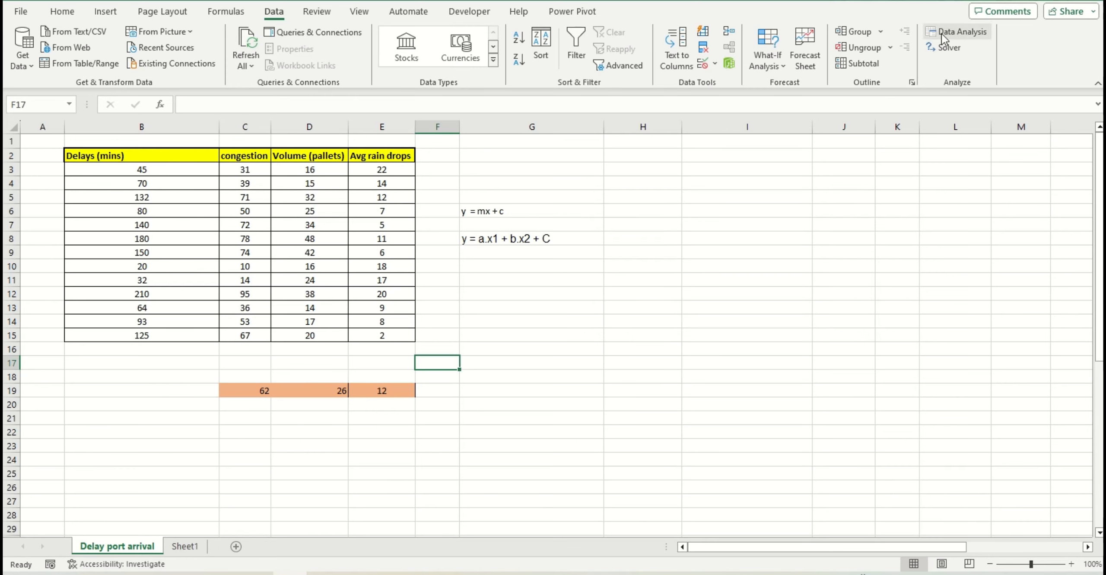
Step: Check in the Excel add-ins manager that the Analysis ToolPak is enabled
left_click(21, 13)
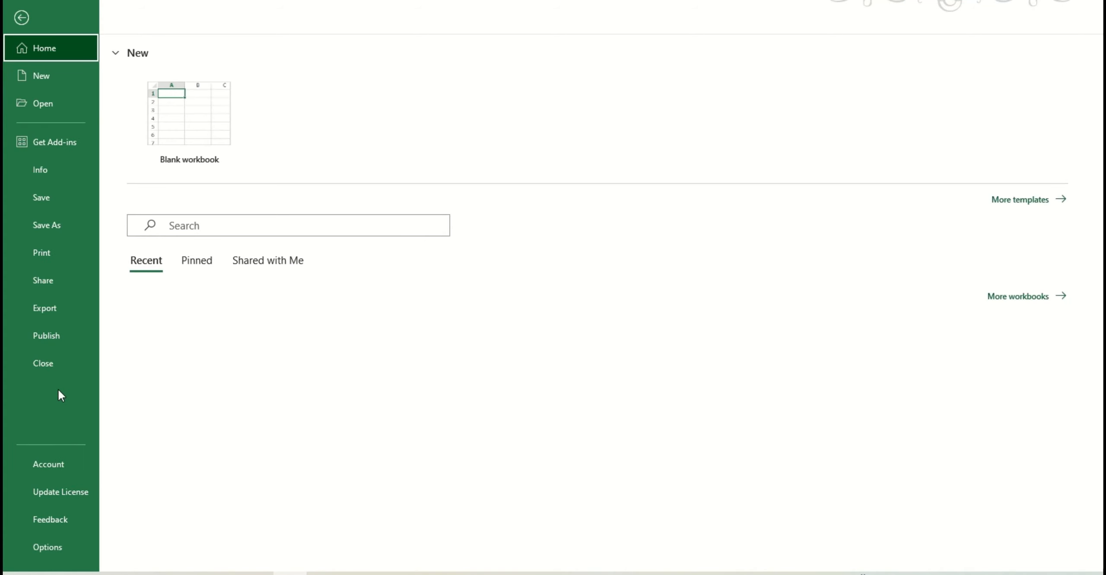
left_click(55, 550)
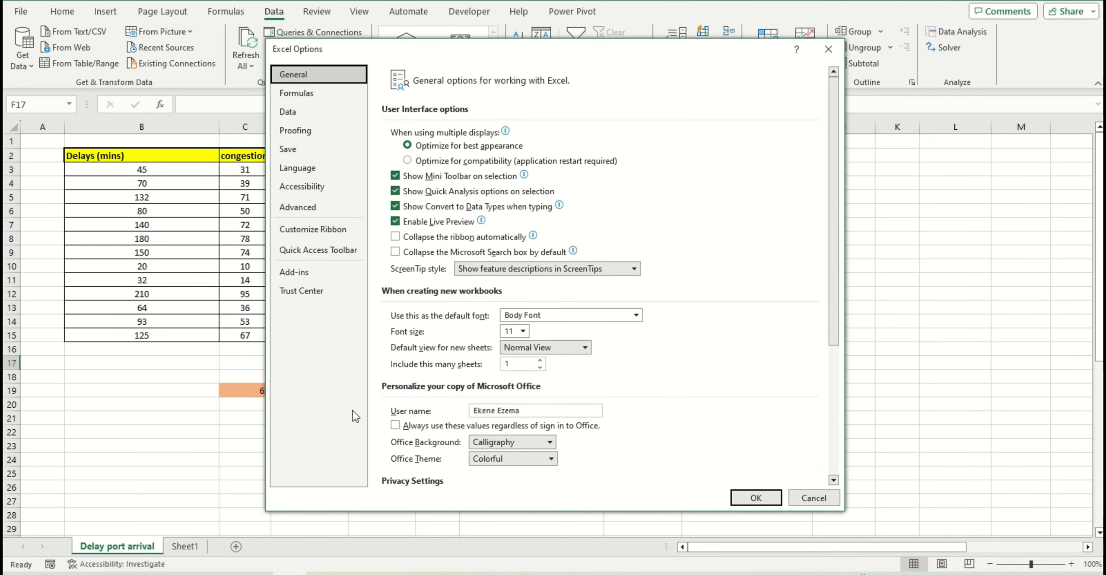
left_click(294, 280)
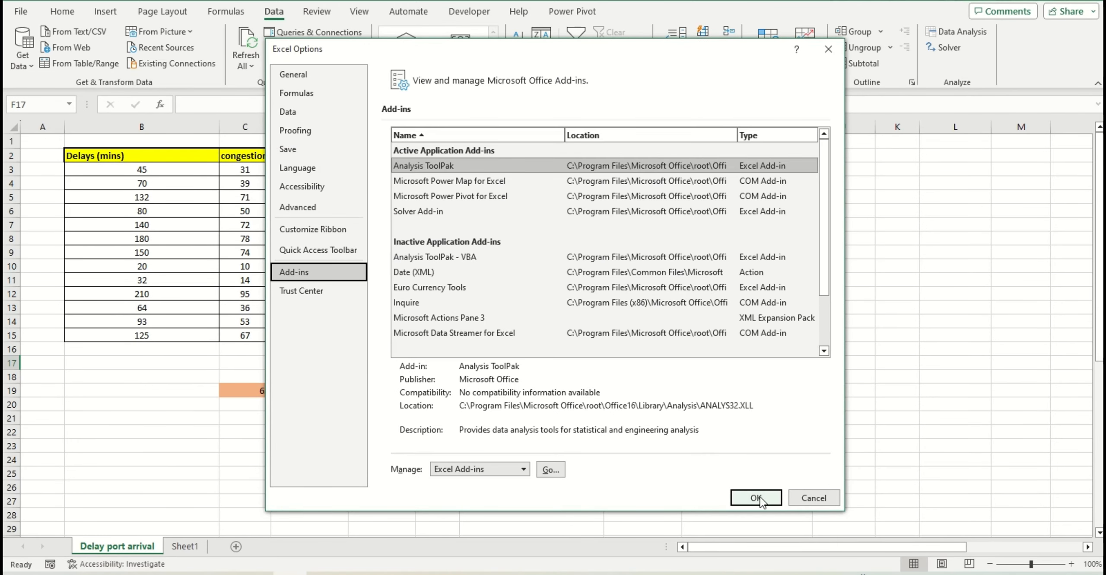
left_click(550, 470)
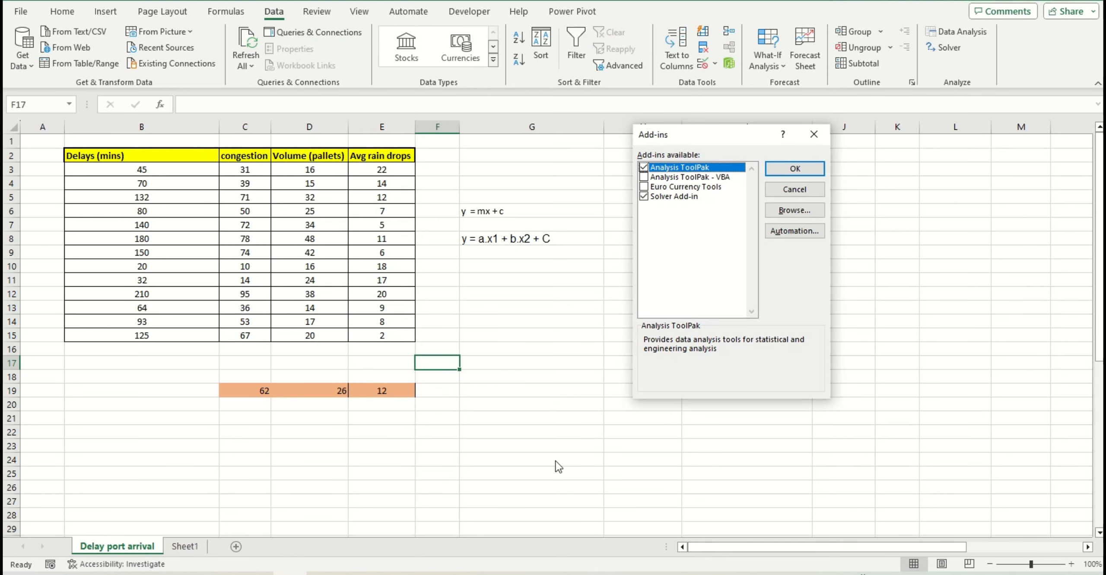
left_click(643, 167)
left_click(795, 168)
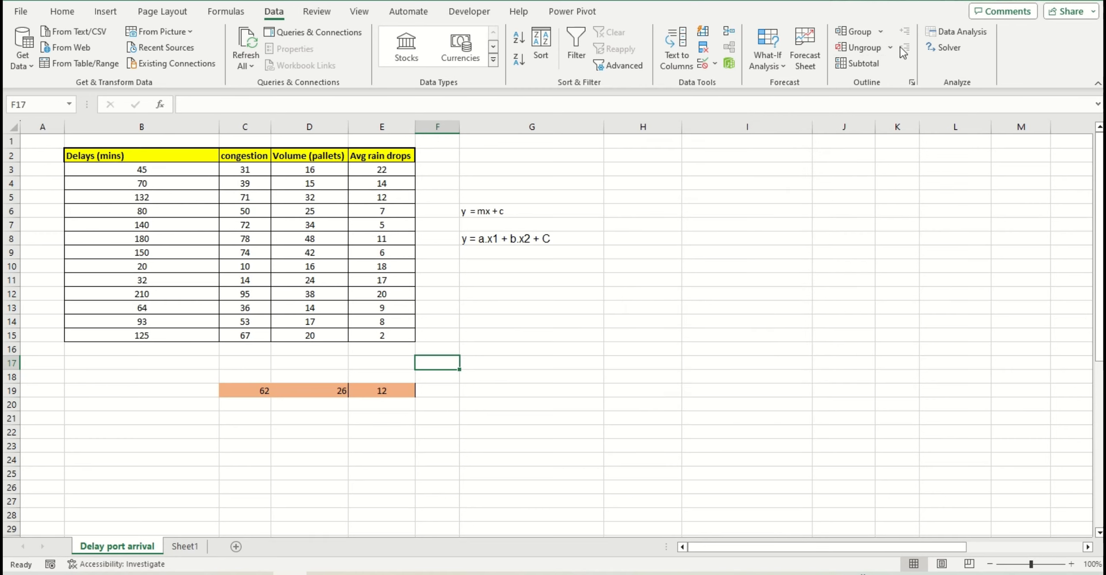
Step: Start a Regression data analysis with B2:B14 as the Y range and labels included
left_click(958, 33)
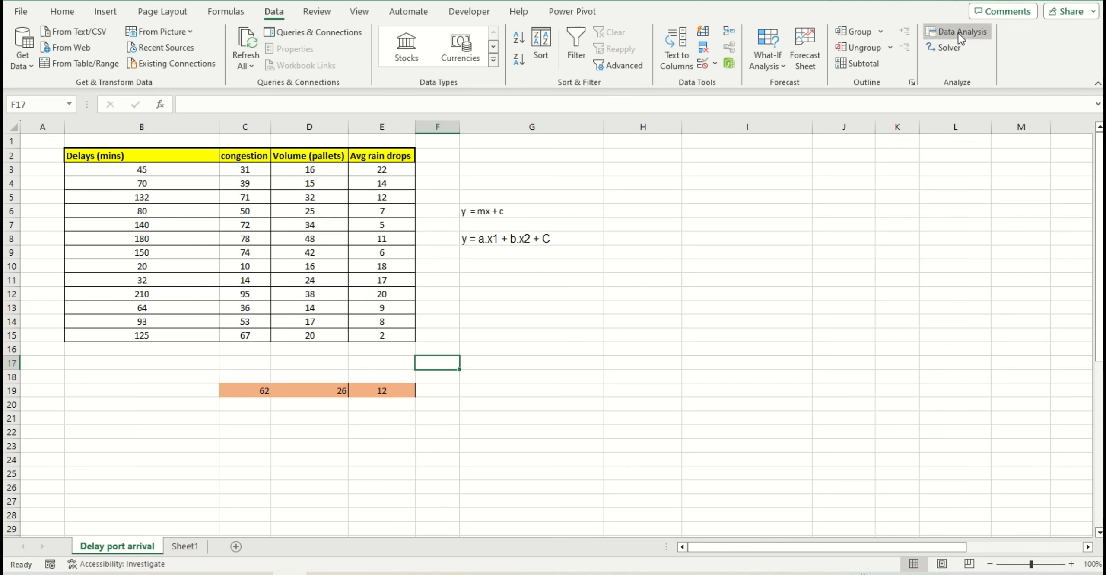
scroll(669, 290, "down", 3)
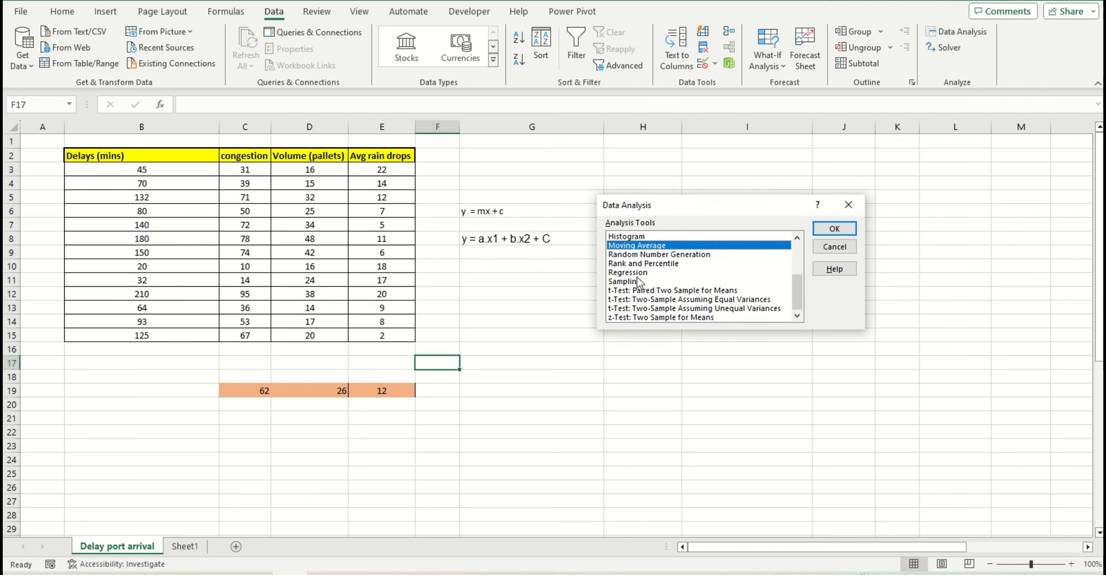
left_click(638, 272)
left_click(834, 228)
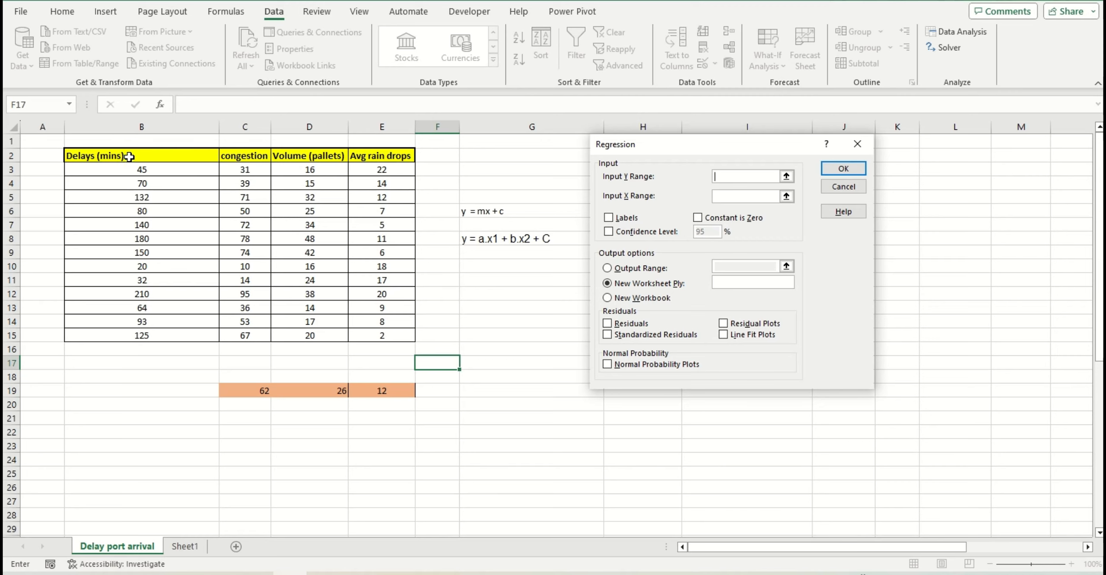
left_click_drag(129, 156, 137, 326)
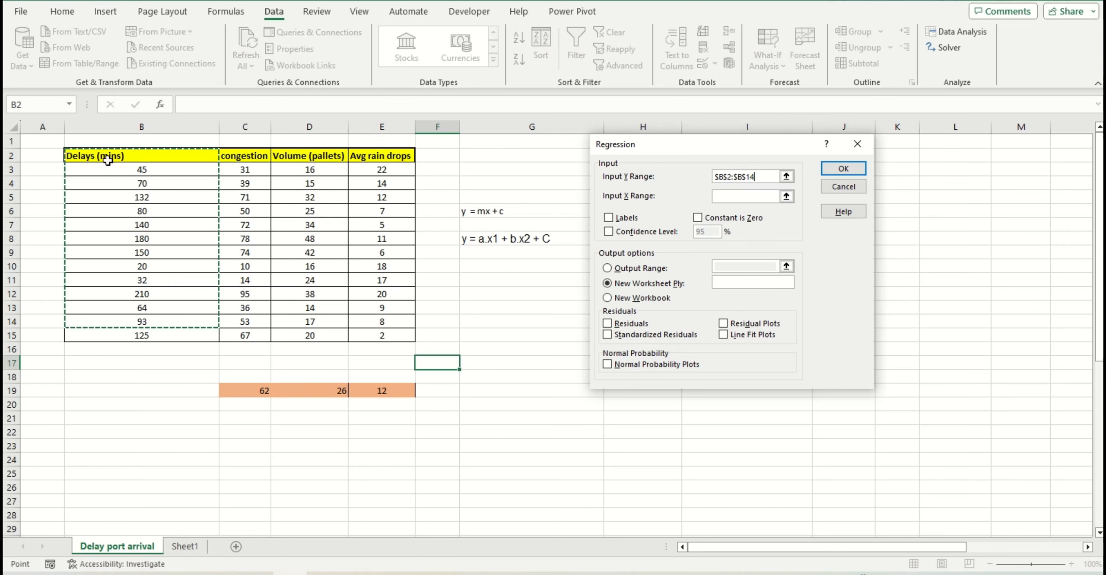
left_click(609, 218)
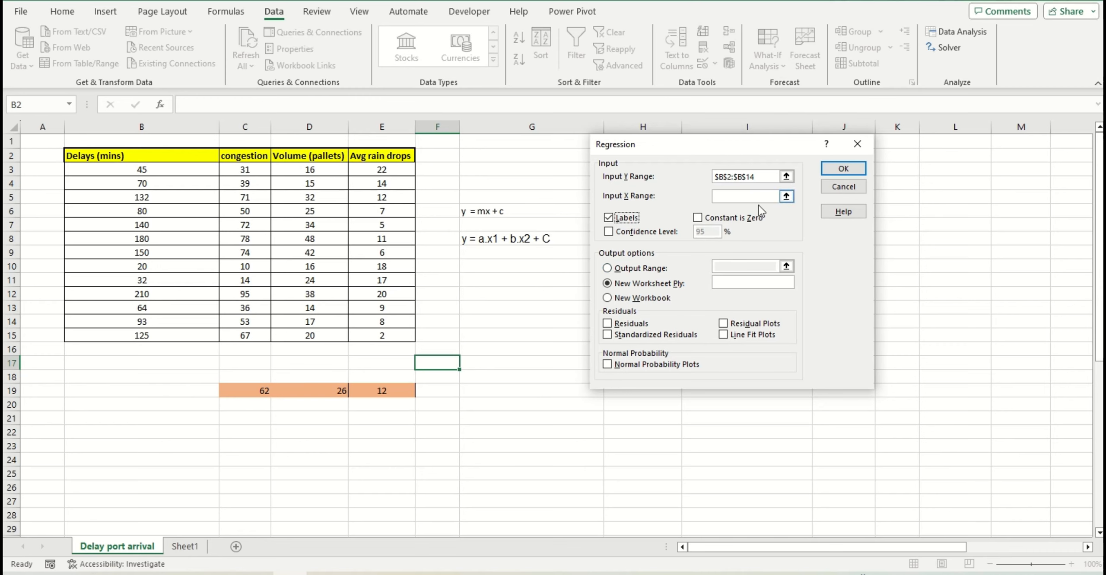
Step: Set the regression's X range to the congestion, volume and rain drops columns, C2:E15
left_click(738, 199)
left_click(238, 156)
left_click_drag(238, 157, 386, 331)
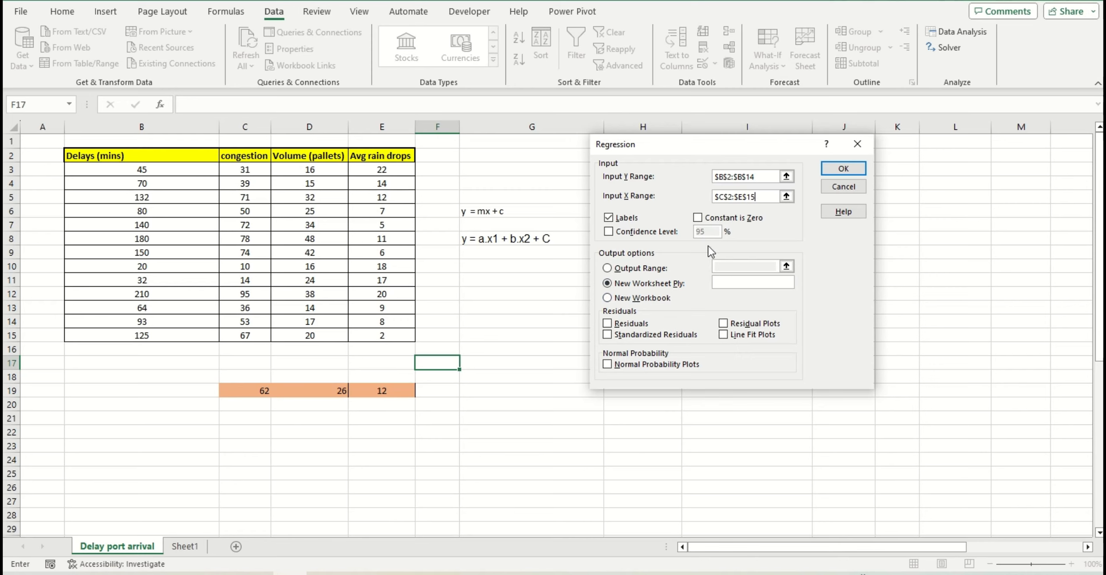
Step: Set the regression's output range to cell H2 and try to run the analysis
left_click(610, 269)
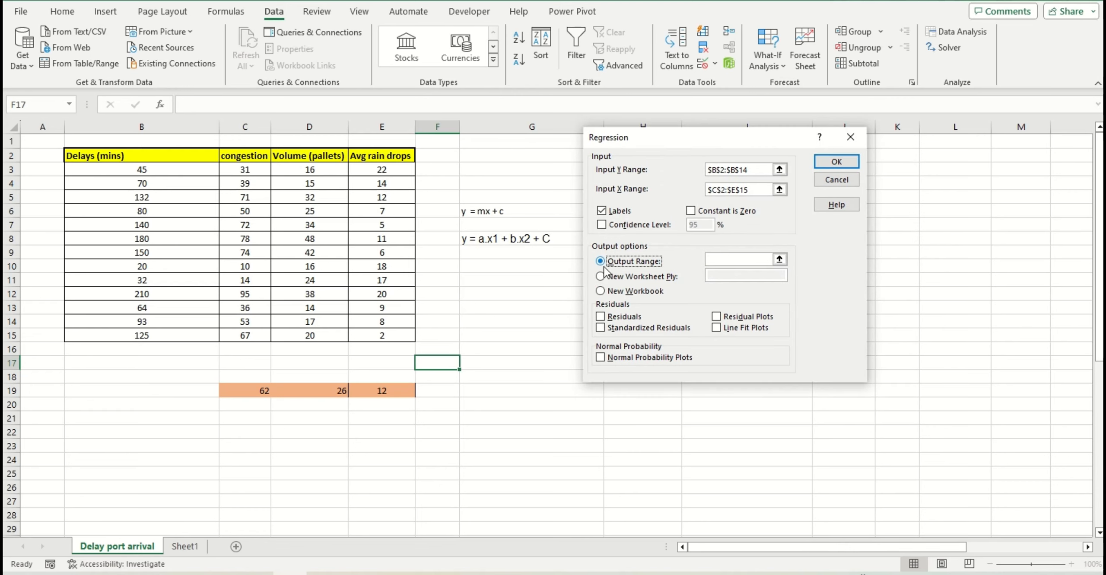
left_click(737, 259)
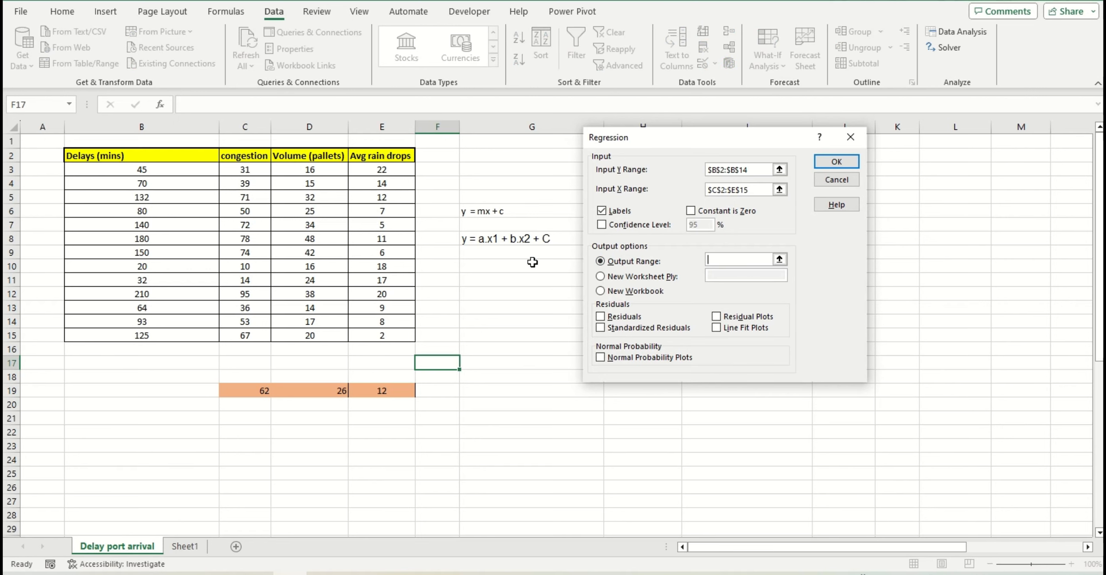
left_click_drag(666, 144, 860, 154)
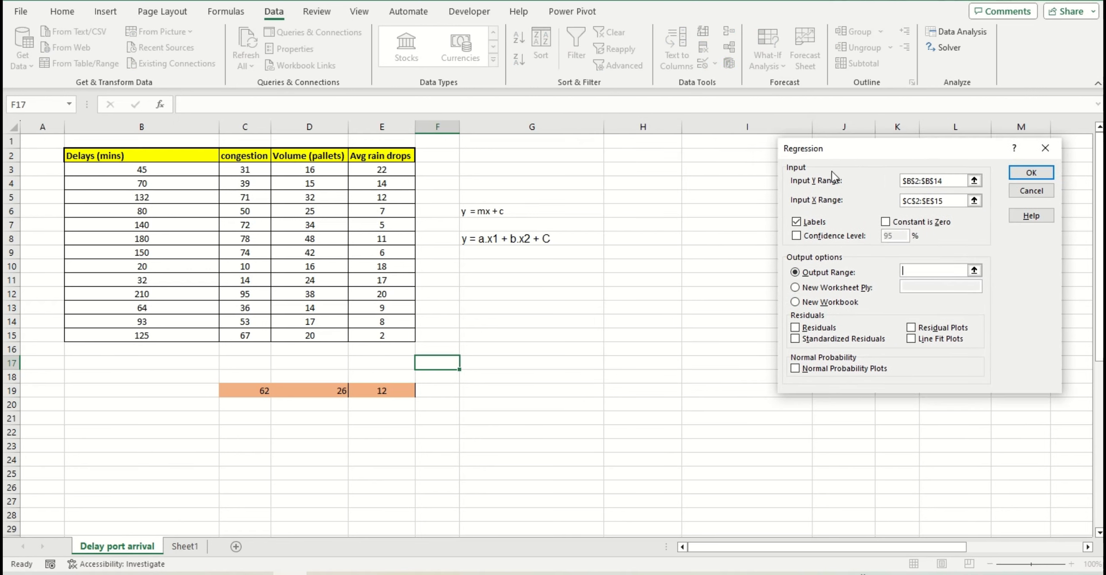
left_click(627, 156)
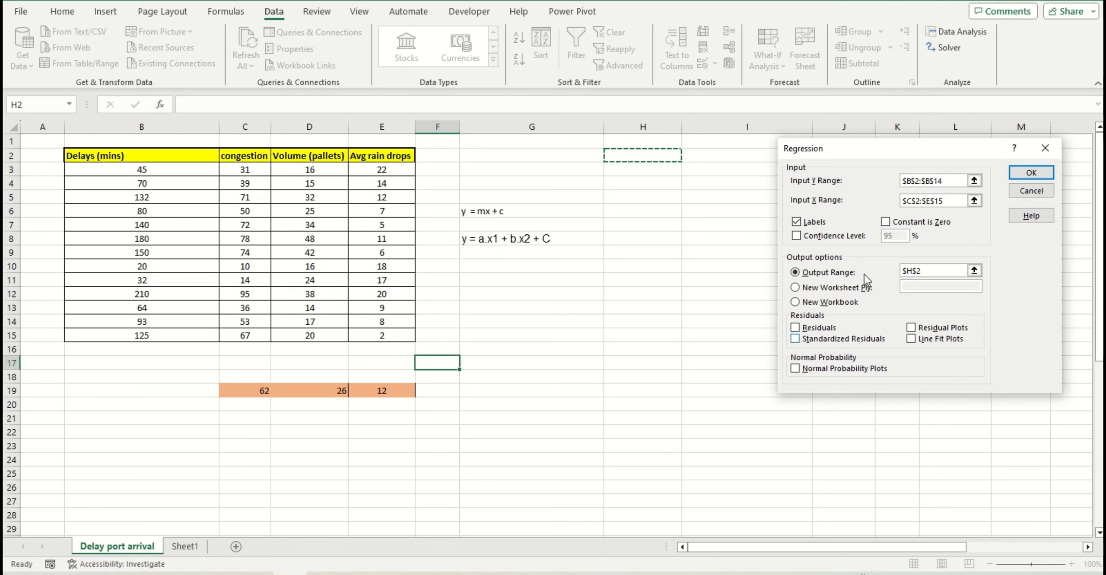
left_click(1032, 173)
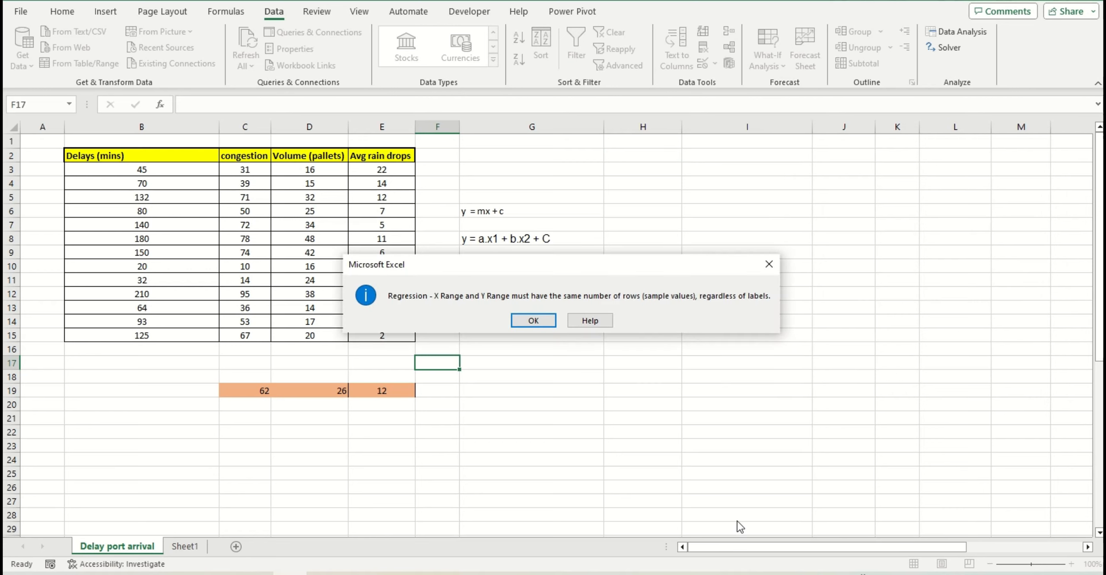
left_click(533, 320)
Step: Replace the regression's Y range with the full delays column, B2:B15
key("Delete")
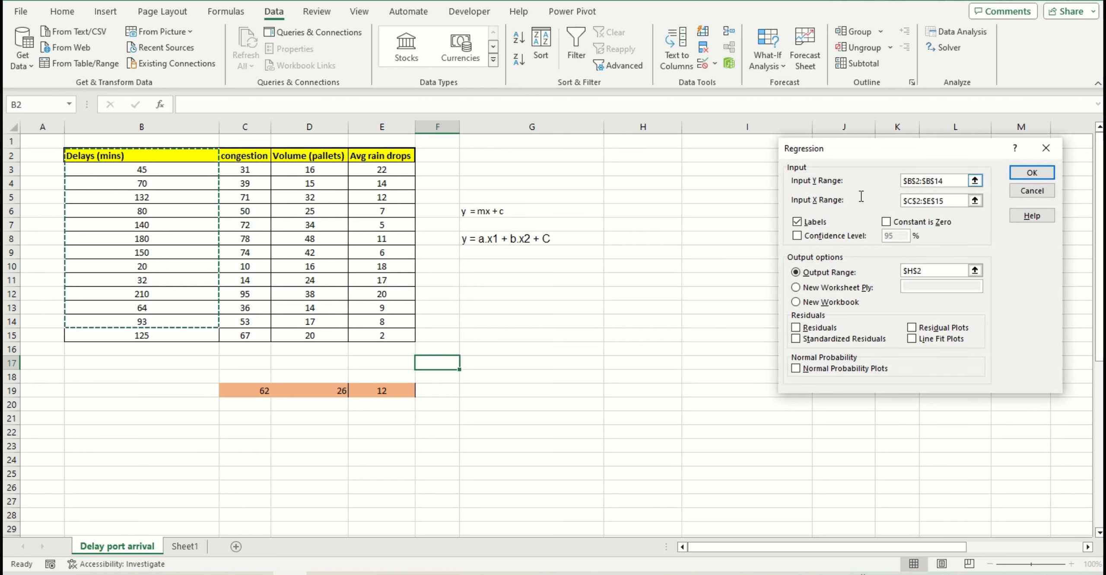
left_click_drag(946, 181, 883, 185)
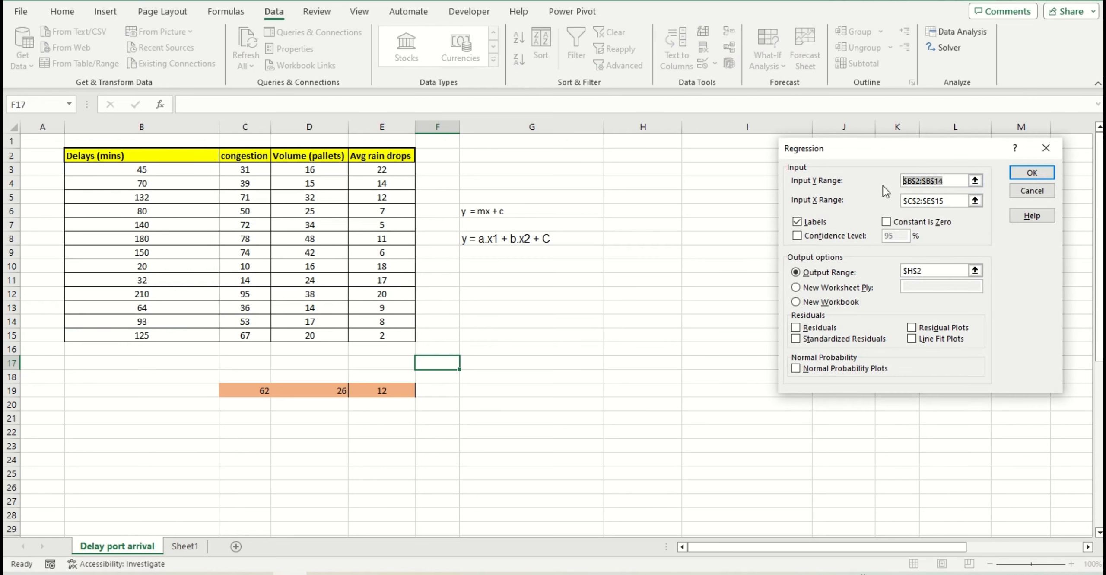
key("Delete")
left_click_drag(140, 159, 167, 331)
Step: Reselect C2:E15 as the X range and run the regression
left_click_drag(946, 200, 903, 201)
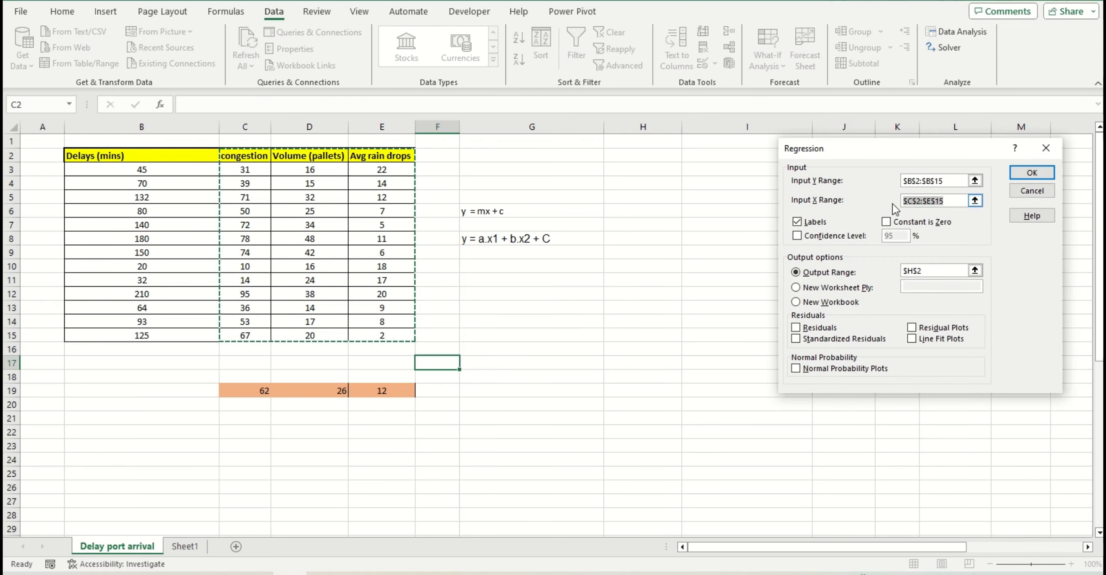
key("Delete")
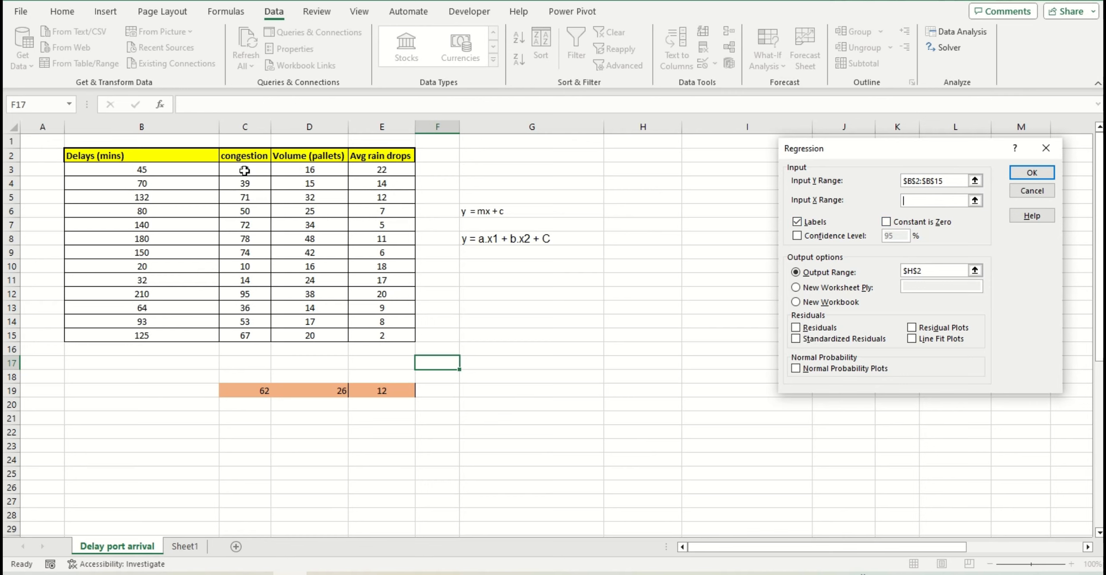
left_click_drag(234, 156, 396, 334)
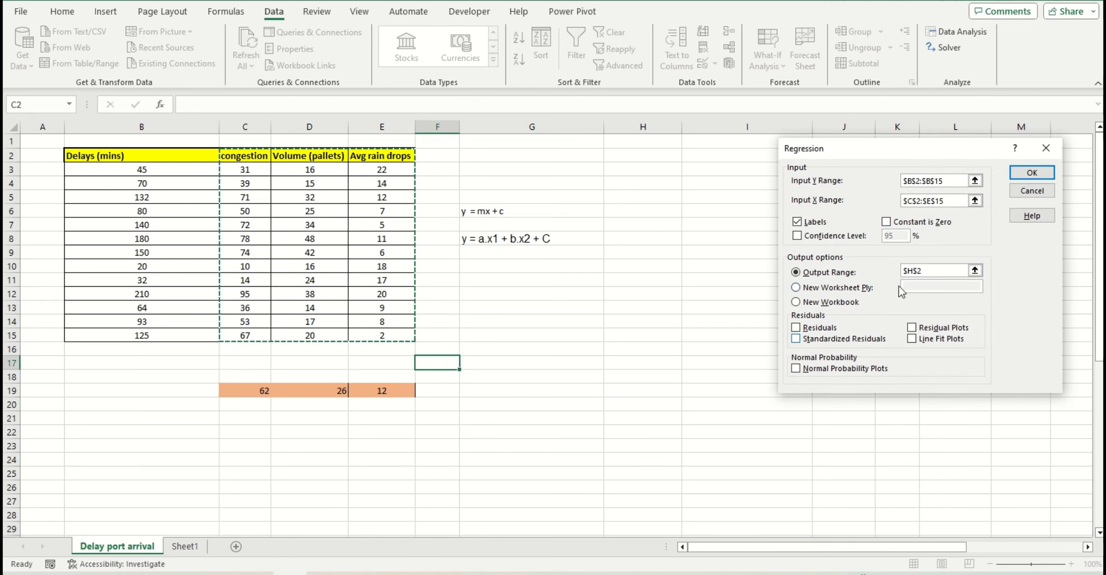
left_click(1032, 173)
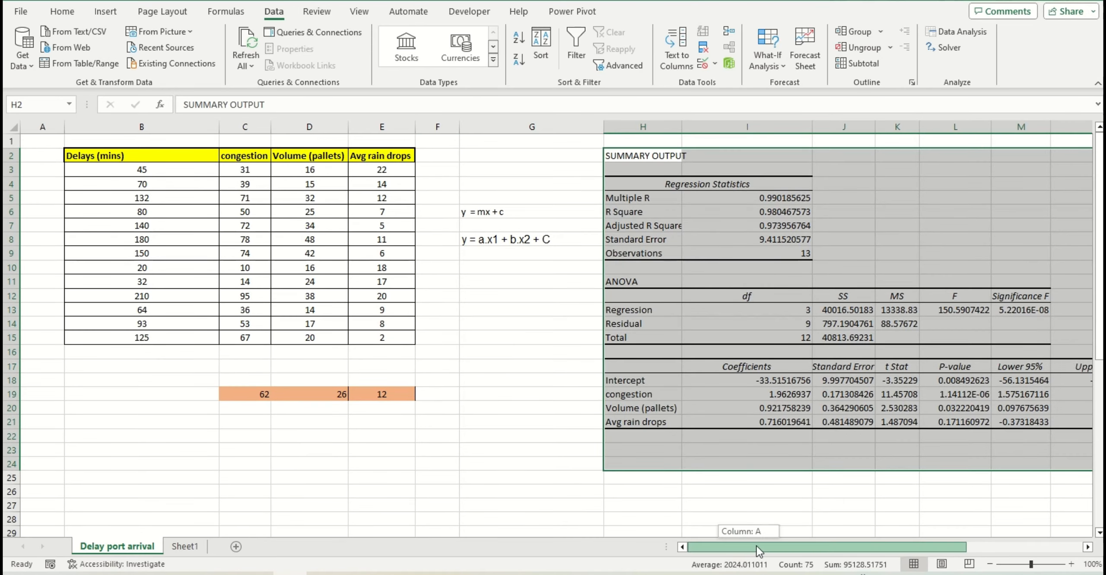
Step: Apply the Good cell style to the R Square label in the regression statistics
left_click_drag(757, 546, 823, 547)
scroll(402, 343, "down", 1)
scroll(403, 343, "down", 1)
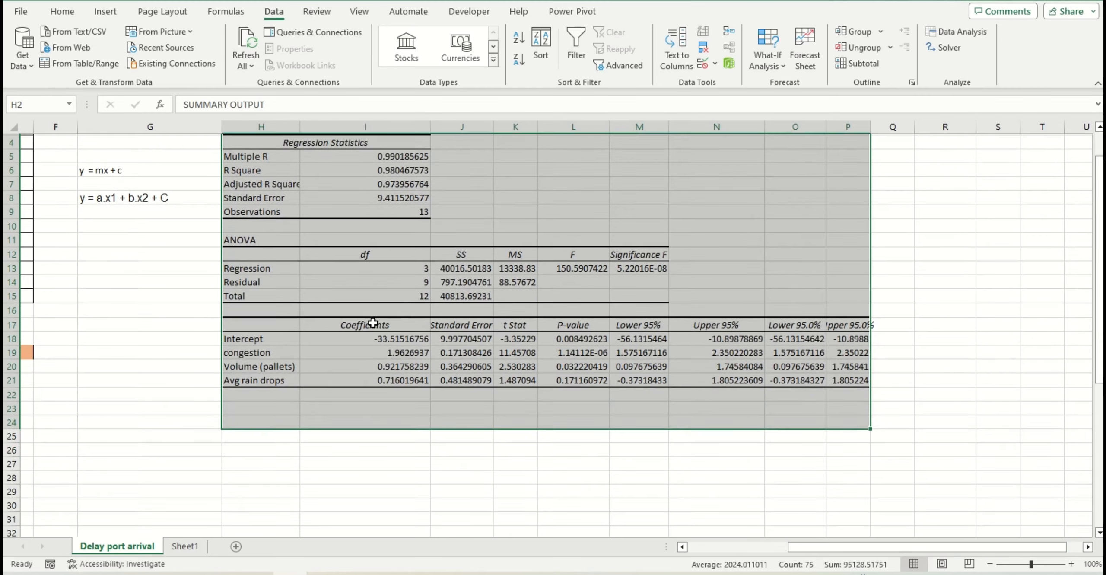
scroll(402, 343, "up", 2)
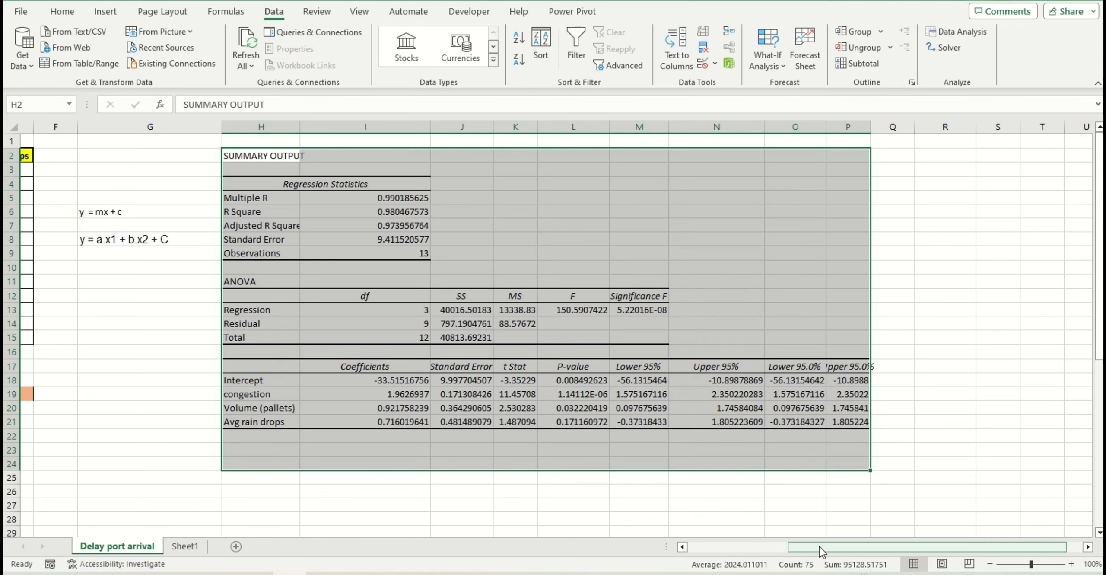
left_click_drag(823, 552, 766, 542)
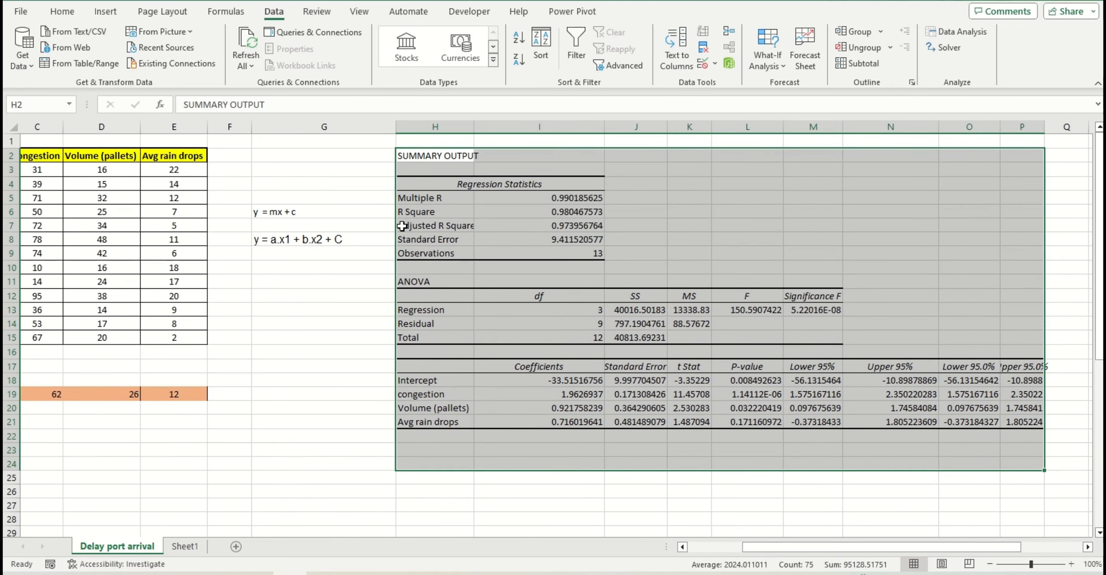
left_click(414, 213)
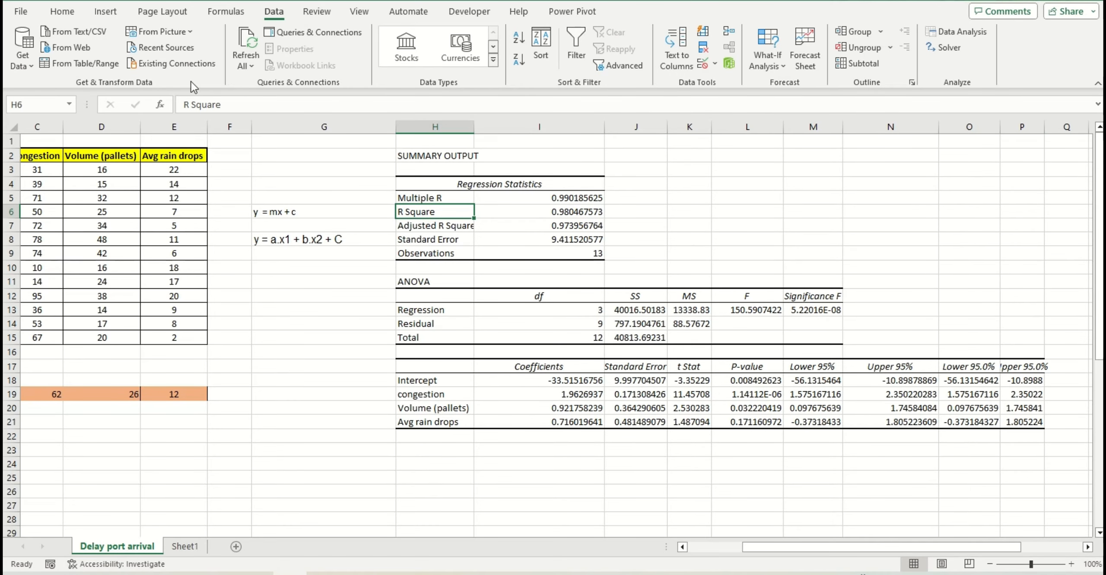
left_click(60, 12)
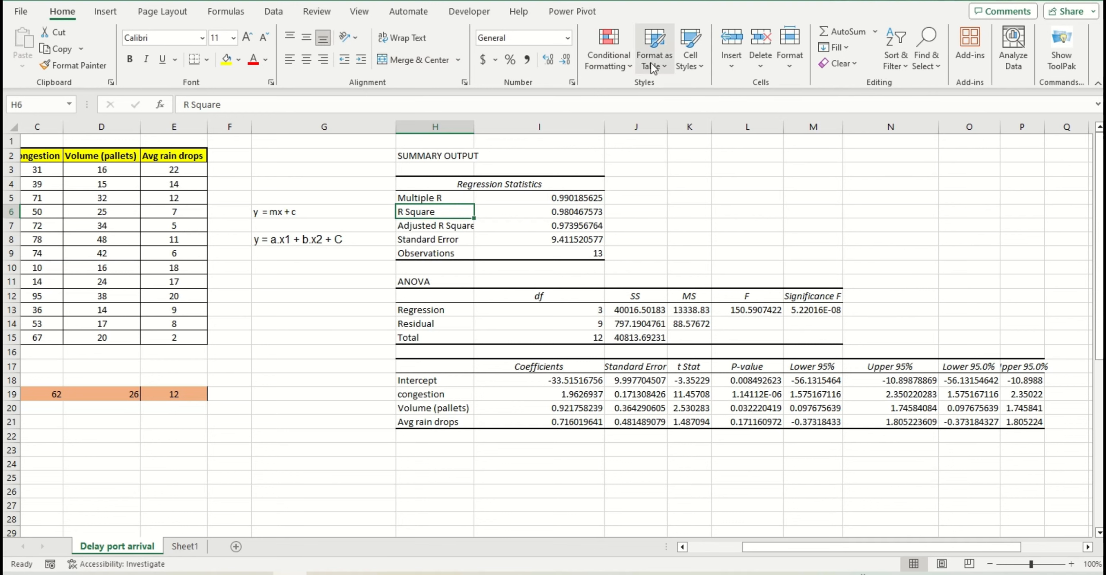
left_click(691, 66)
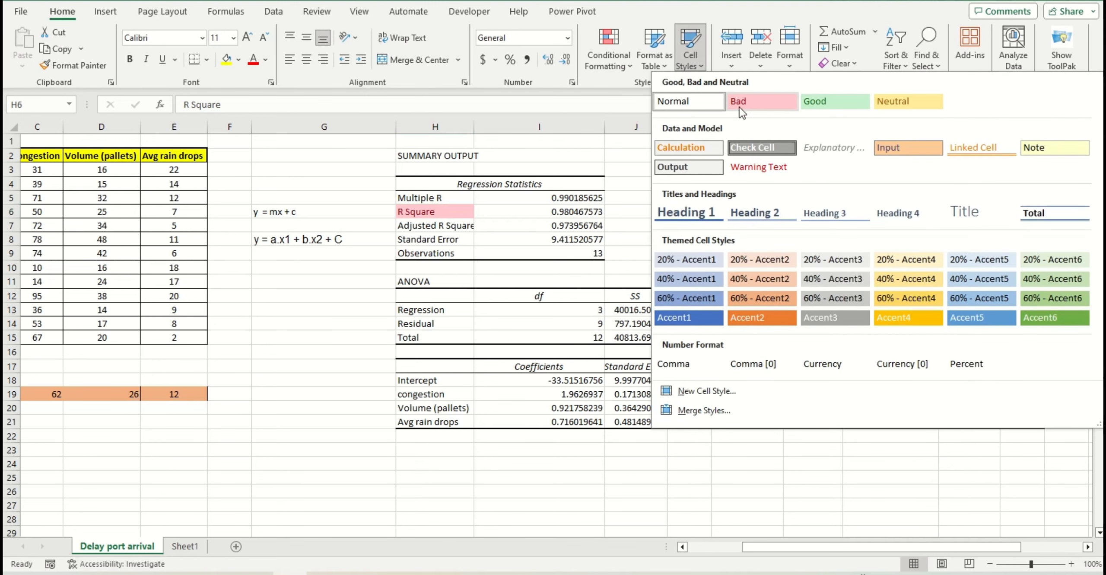
key("Escape")
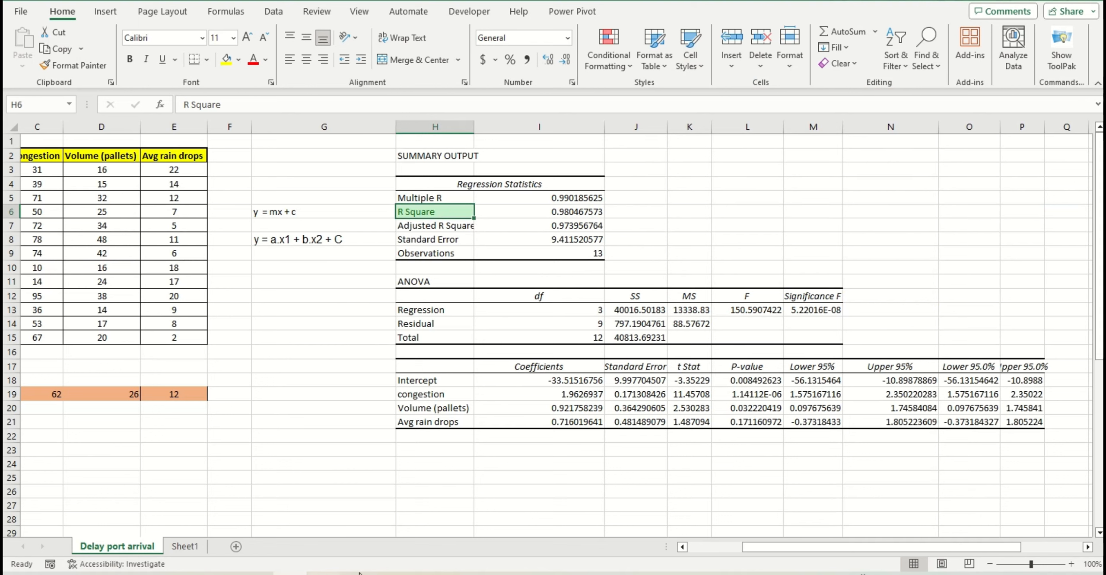
Step: Apply the Good cell style to the Intercept label in the regression's coefficients table
left_click_drag(807, 547, 714, 548)
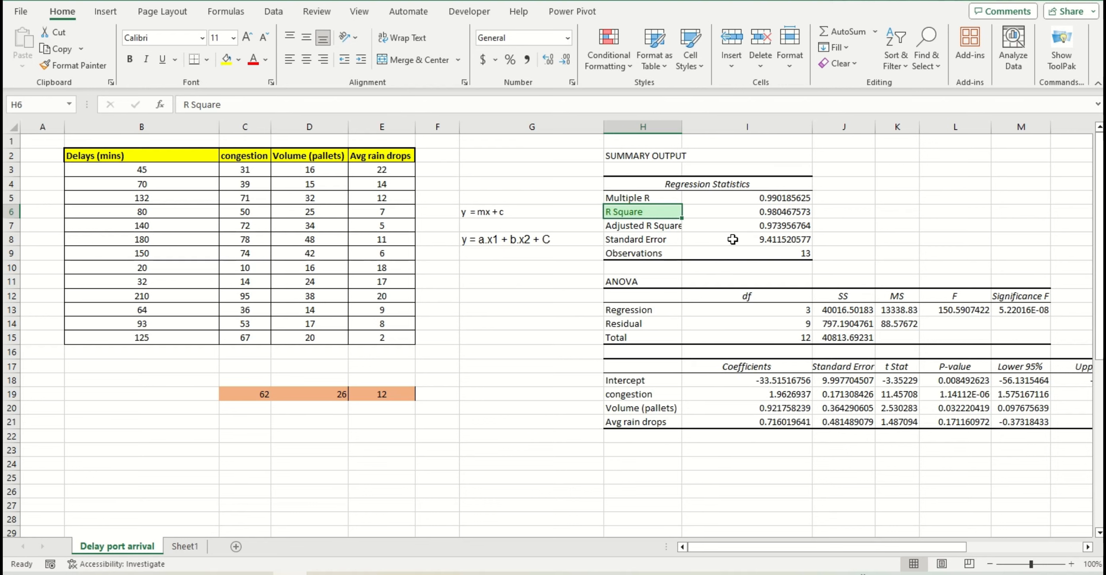
scroll(722, 237, "down", 1)
left_click(630, 187)
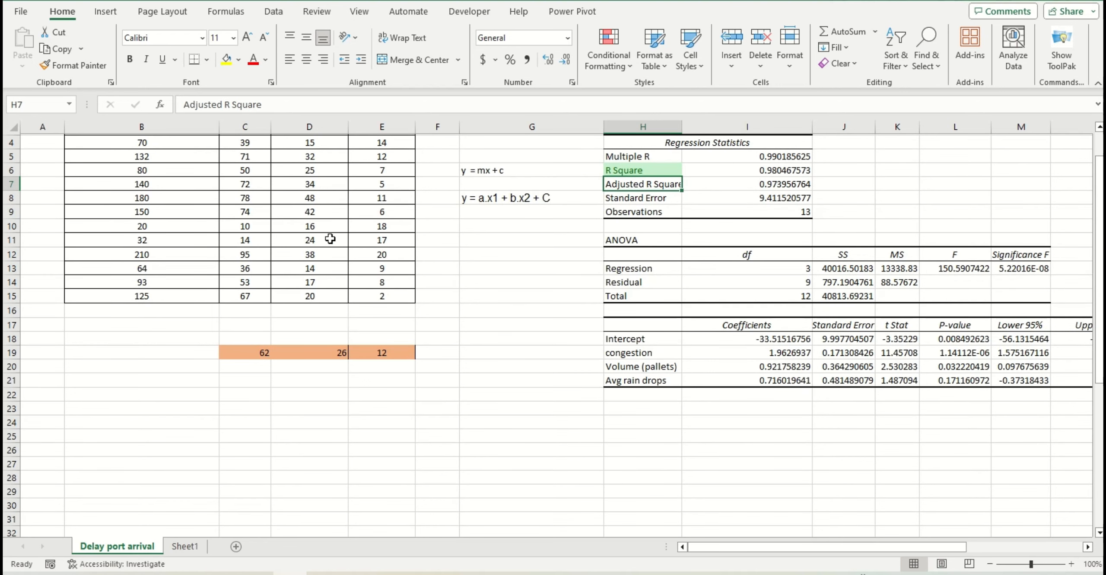
scroll(330, 238, "up", 1)
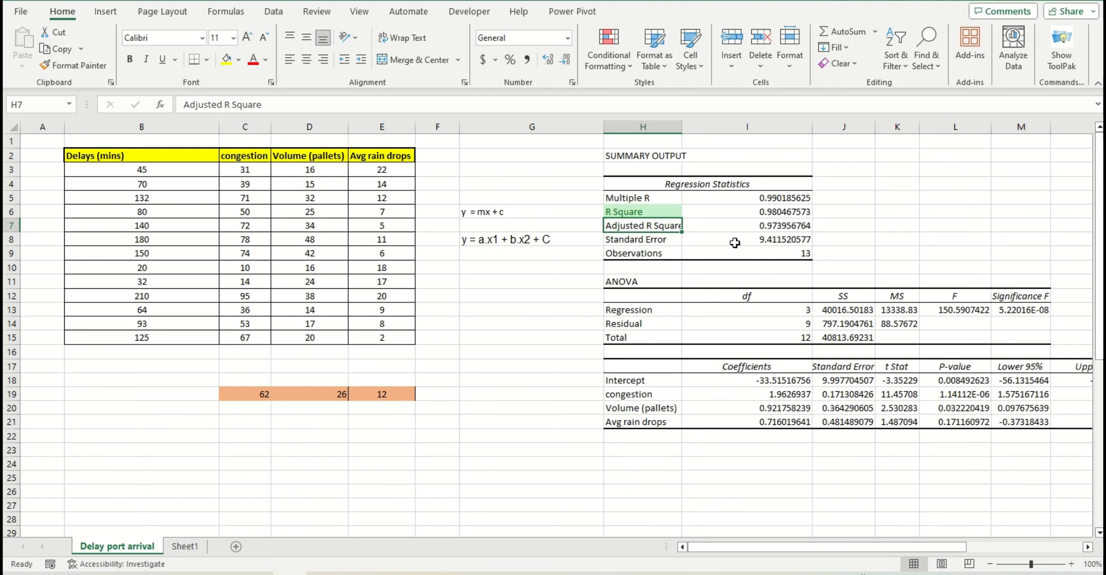
scroll(711, 250, "down", 2)
scroll(700, 275, "down", 1)
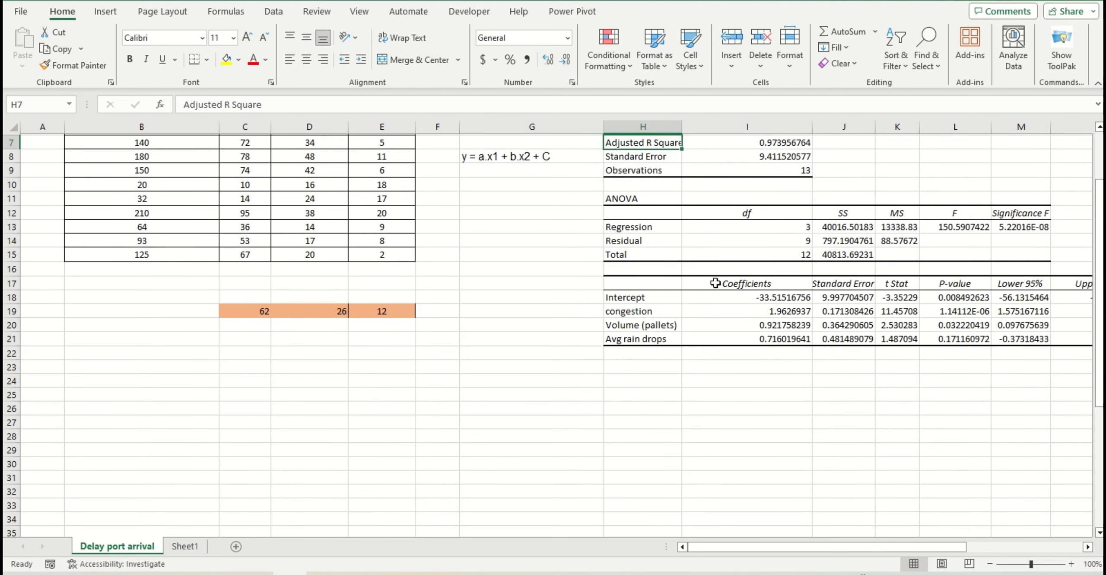
scroll(716, 309, "up", 2)
left_click(619, 342)
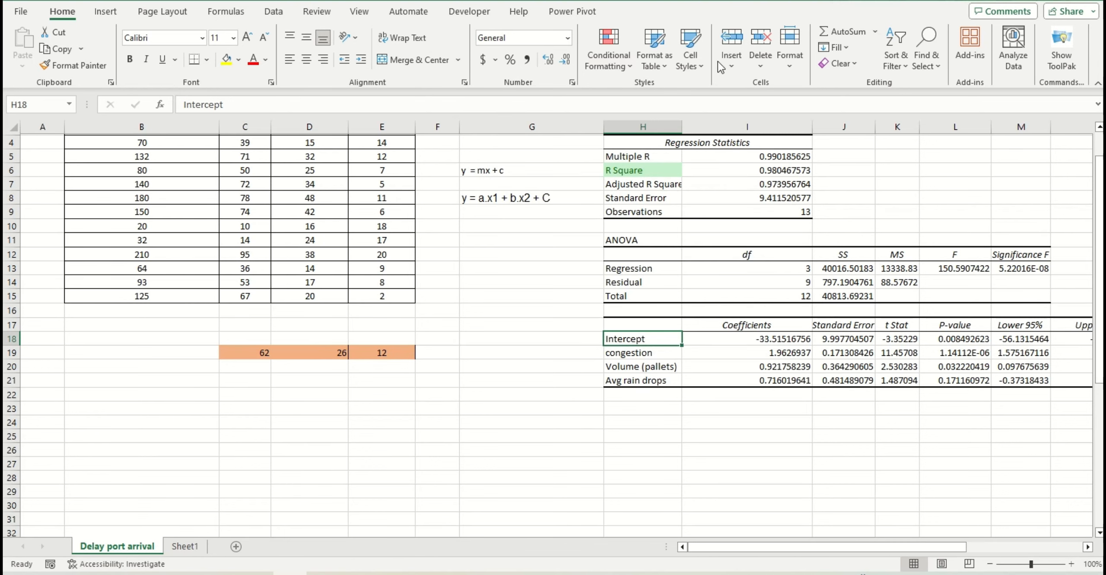
left_click(691, 49)
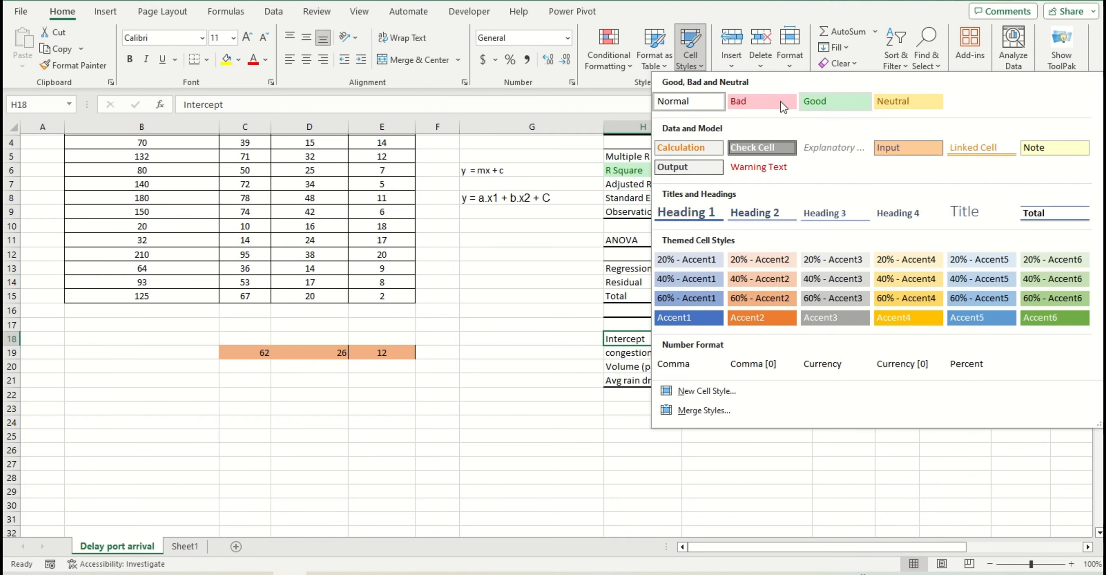
left_click(816, 102)
Step: Examine the coefficients of congestion, volume and average rain drops in the regression output
left_click(636, 353)
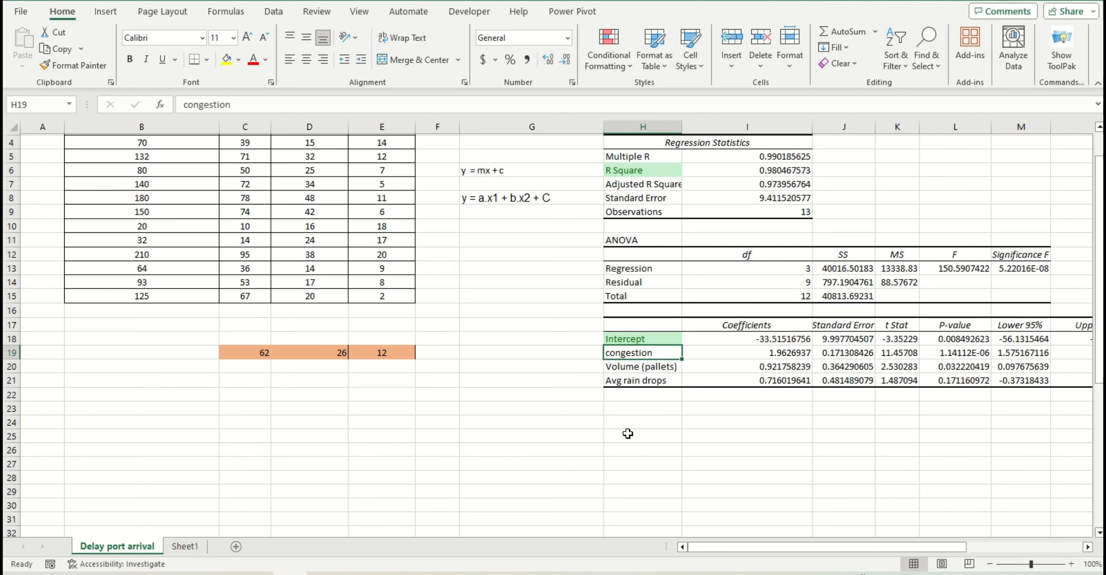
left_click_drag(617, 360, 619, 367)
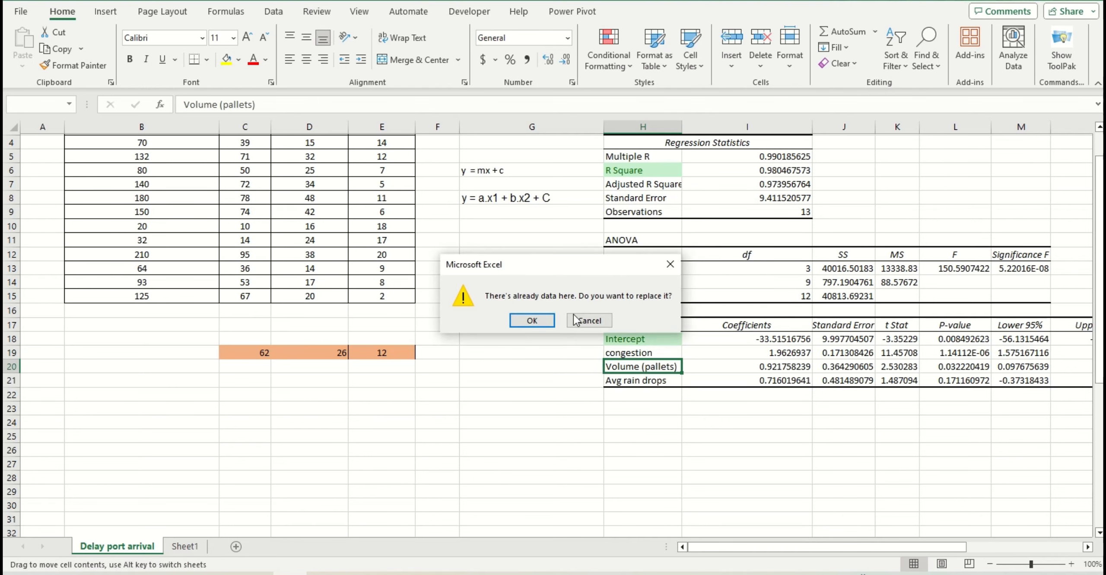
left_click(671, 264)
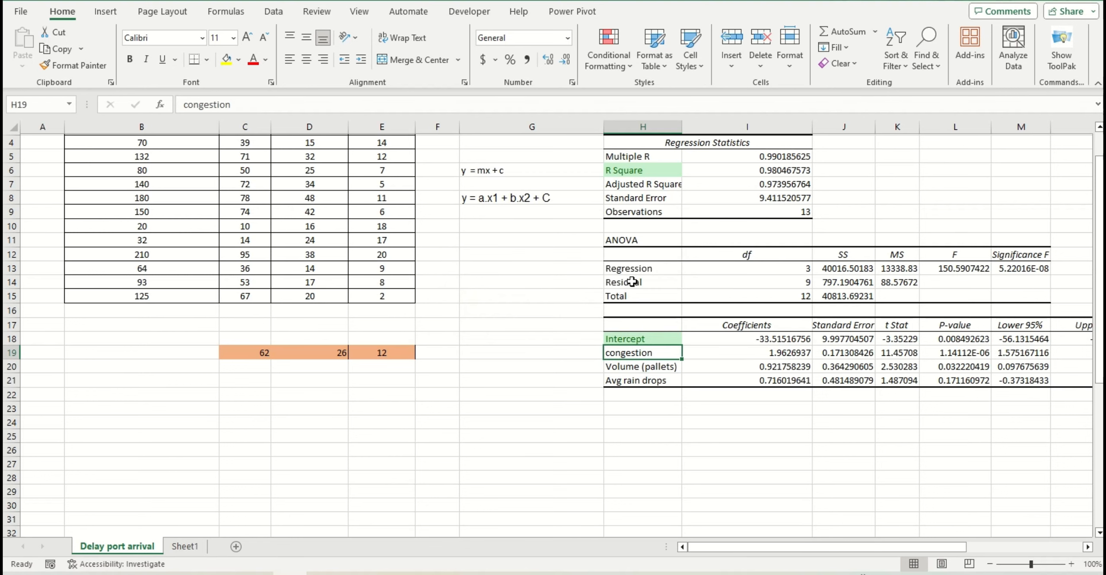
left_click(641, 366)
left_click(633, 381)
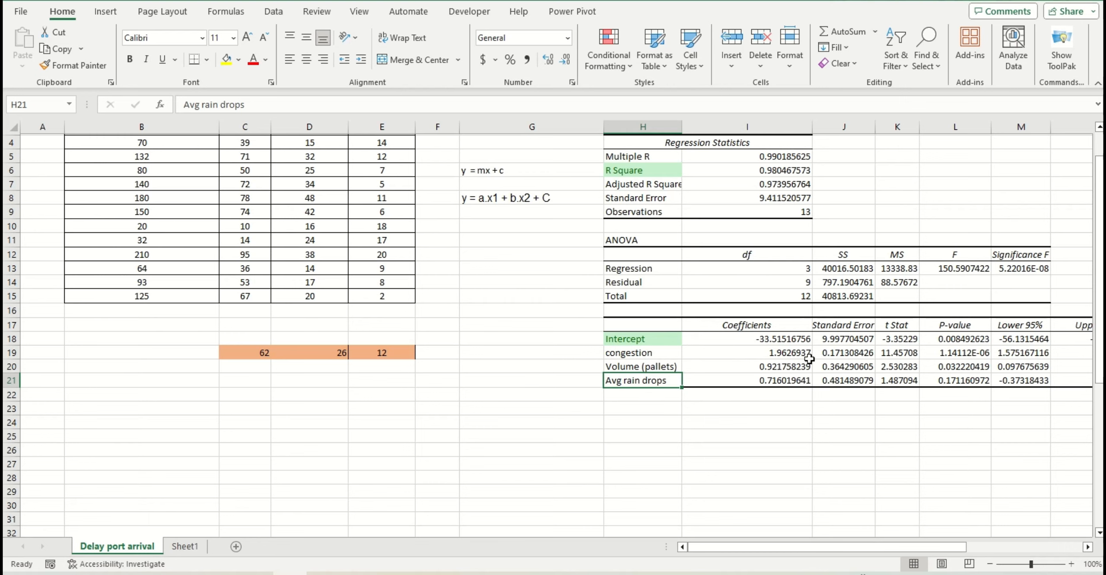
left_click(780, 352)
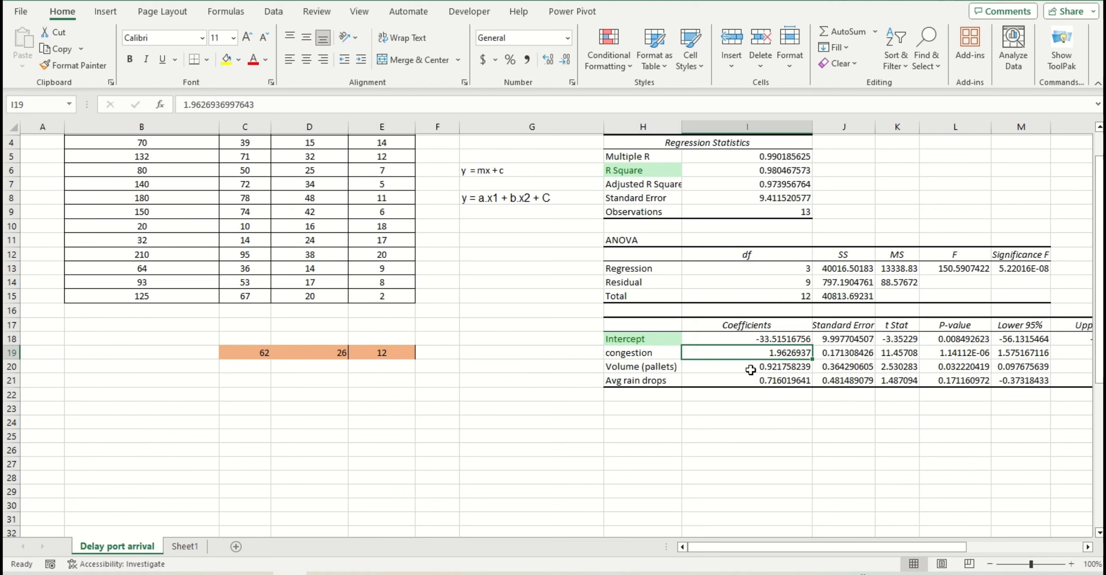
left_click(779, 366)
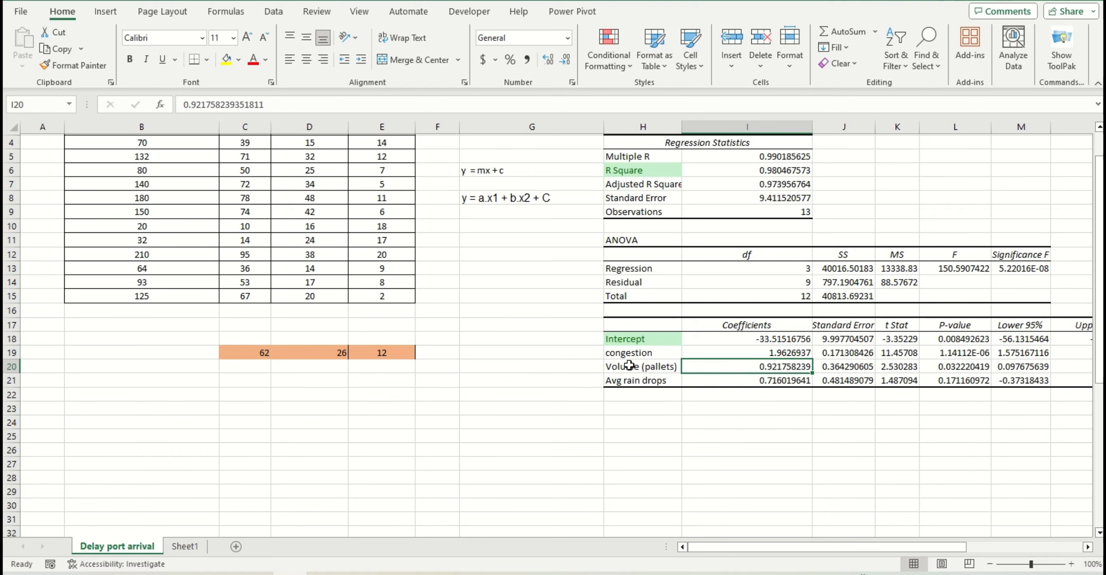
left_click(777, 381)
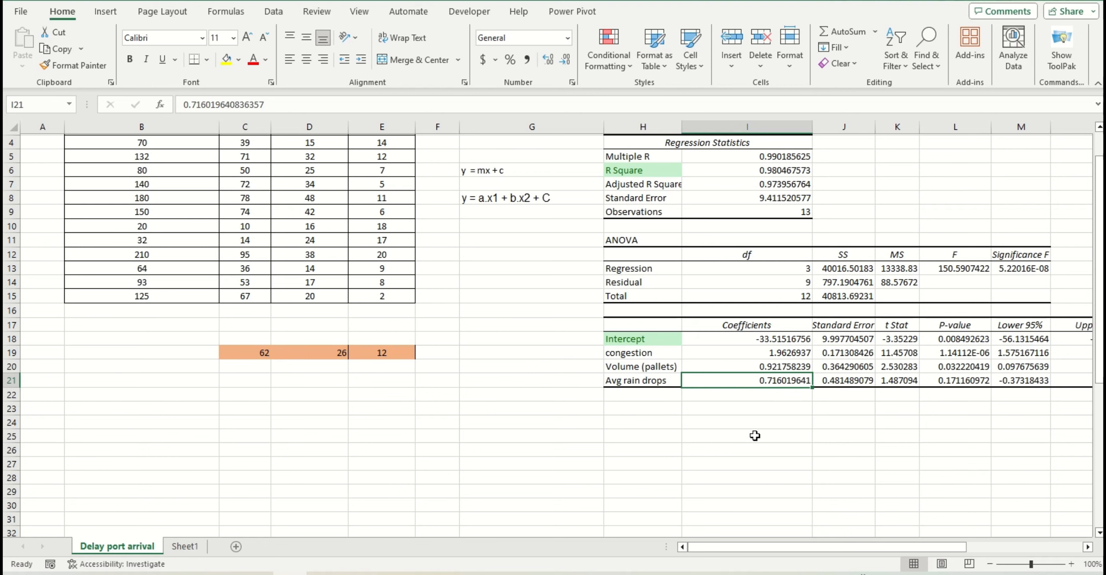
Step: Apply the Good cell style to the P-value column of the coefficients table, L17:L21
left_click_drag(734, 547, 768, 552)
left_click(753, 325)
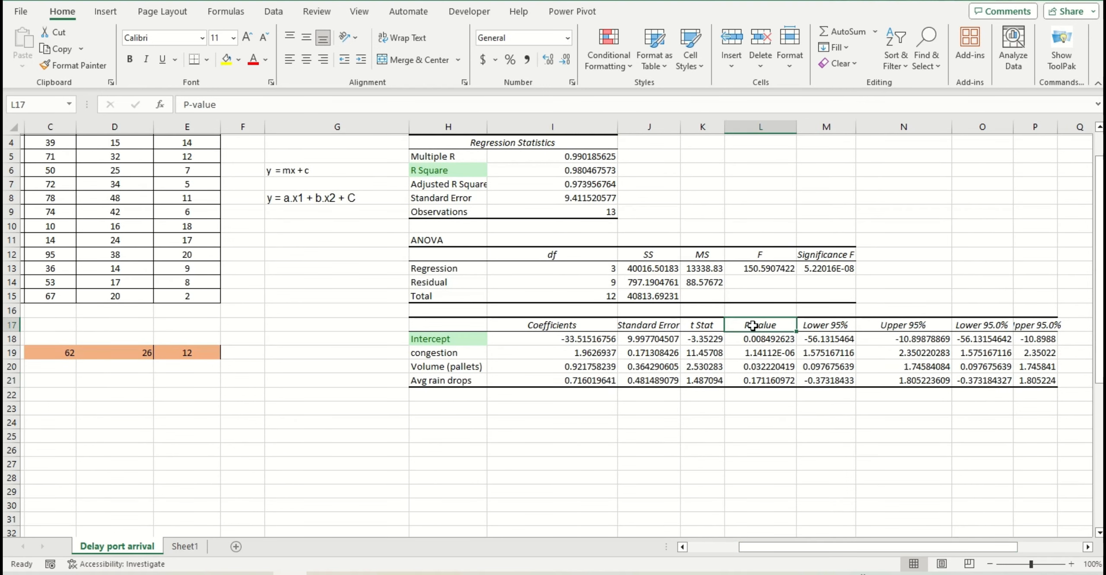
left_click_drag(752, 325, 769, 379)
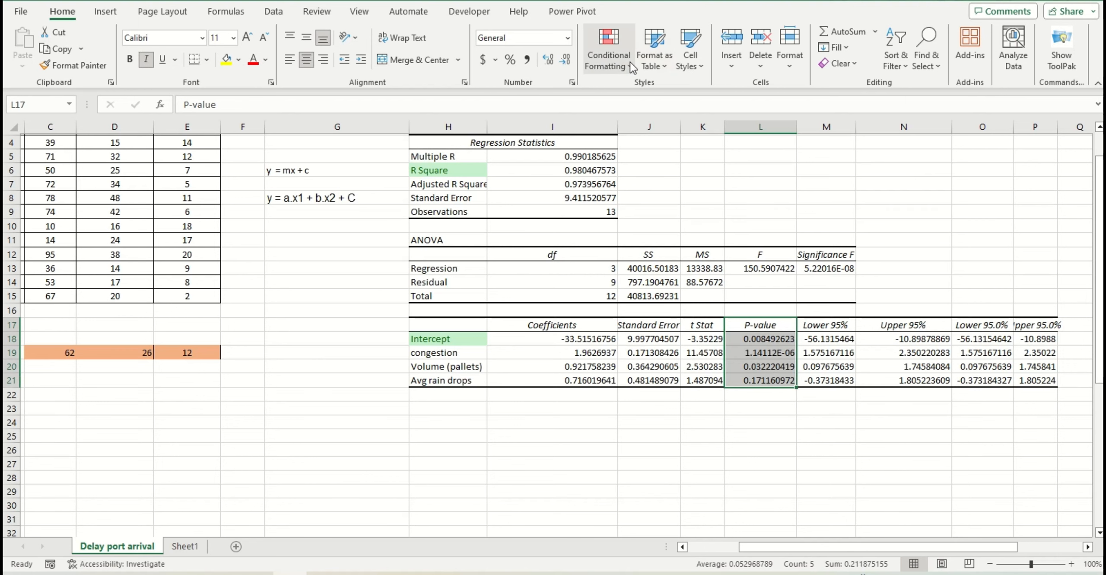
left_click(693, 69)
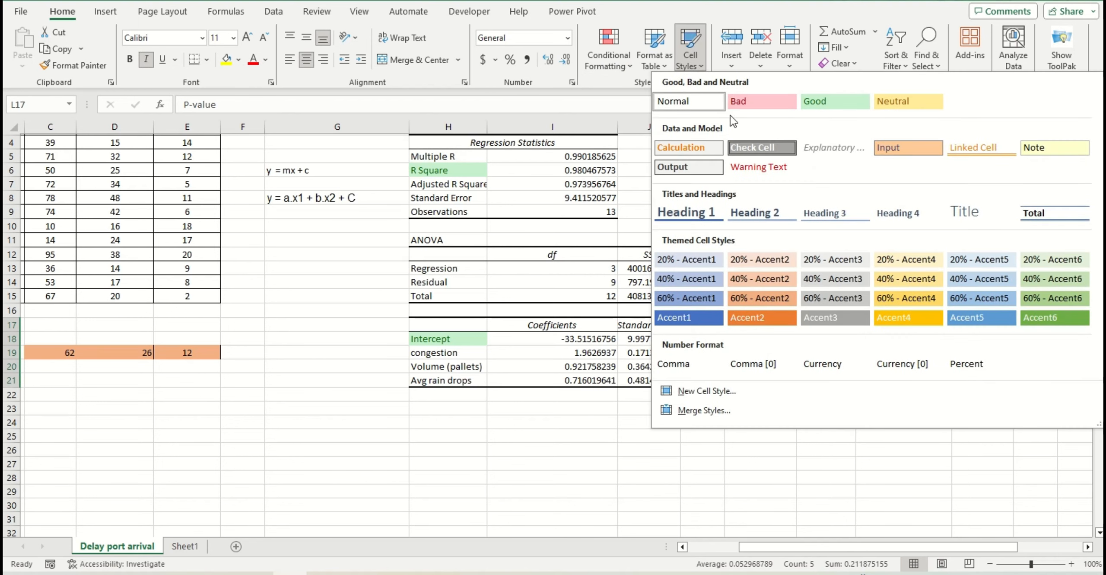
left_click(839, 102)
left_click(605, 434)
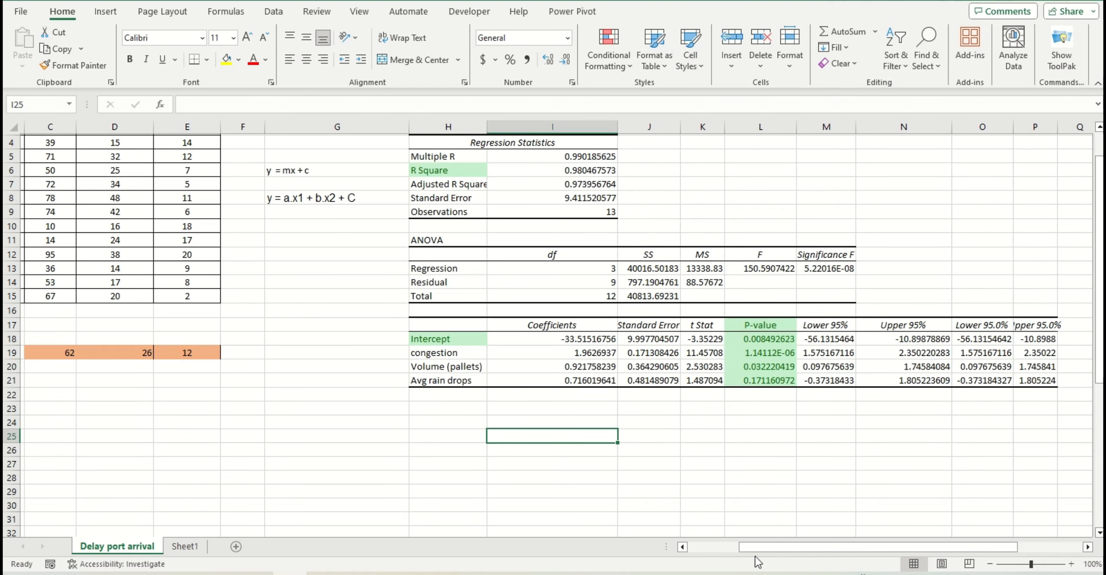
Step: Examine the Lower 95% and Upper 95% confidence bounds in the coefficients table alongside the source data
left_click_drag(754, 550, 702, 551)
scroll(221, 351, "up", 1)
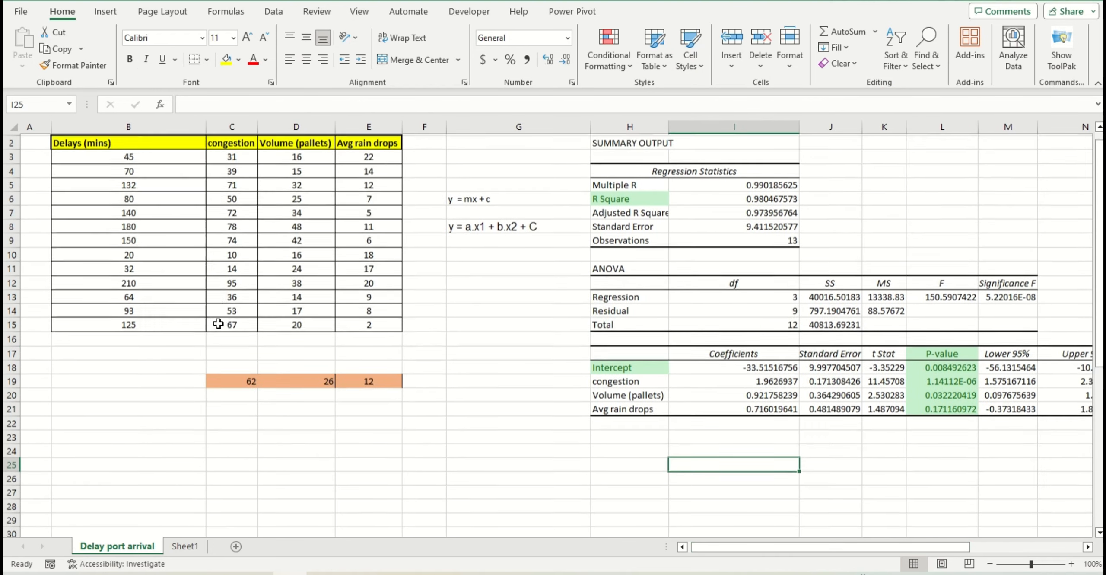
scroll(218, 323, "up", 1)
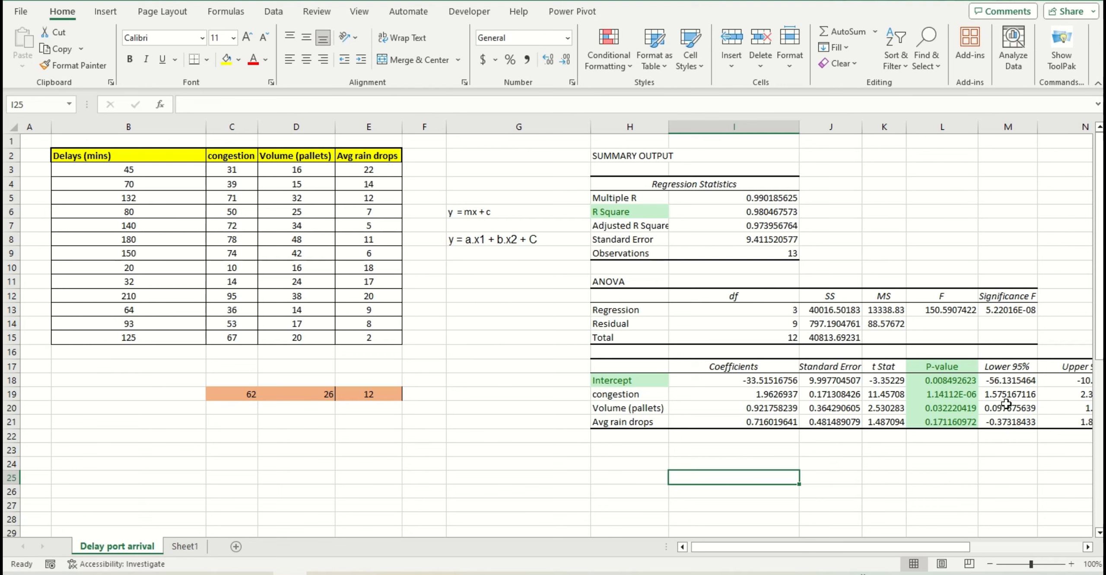
left_click(1014, 364)
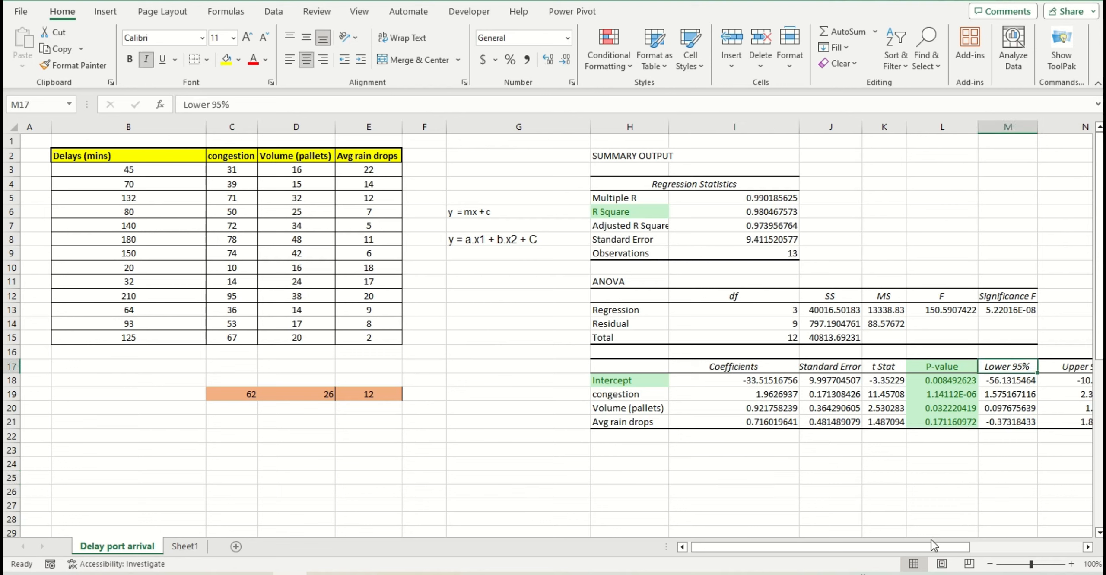
scroll(691, 389, "right", 5)
left_click(695, 367)
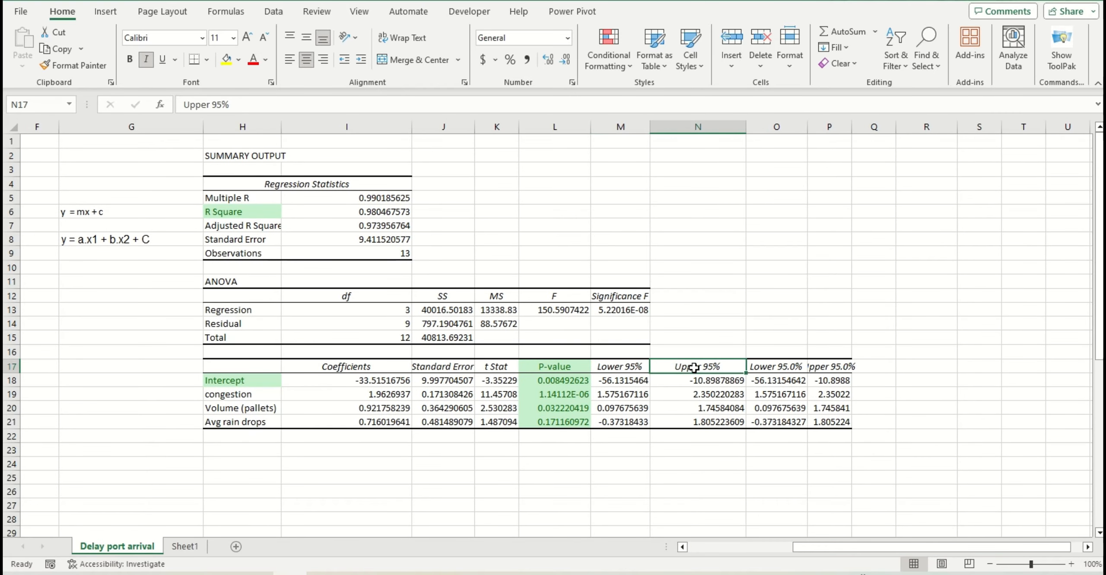
left_click_drag(909, 545, 964, 529)
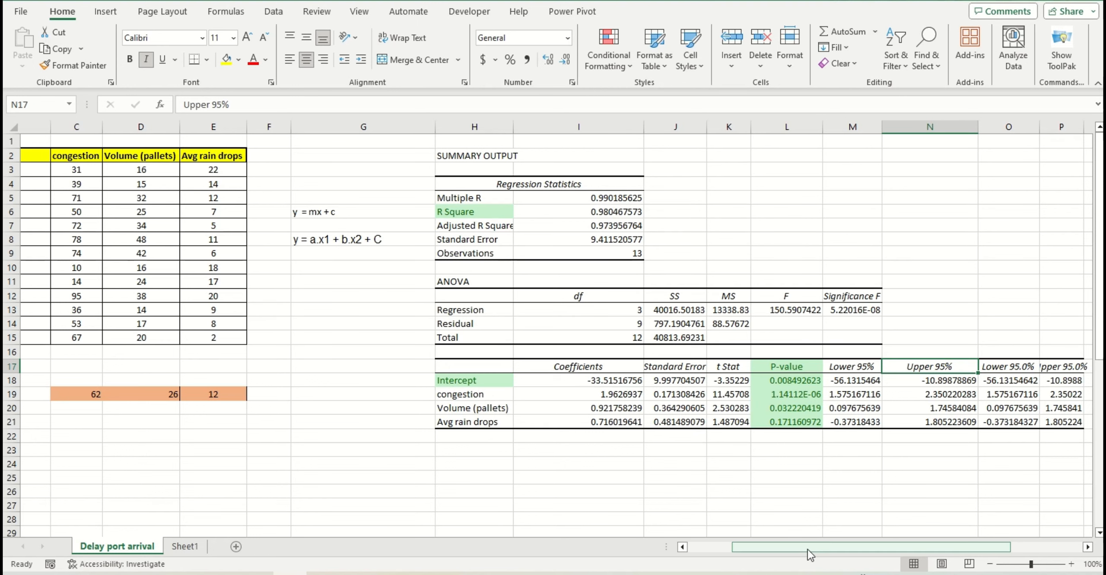
left_click_drag(799, 546, 755, 547)
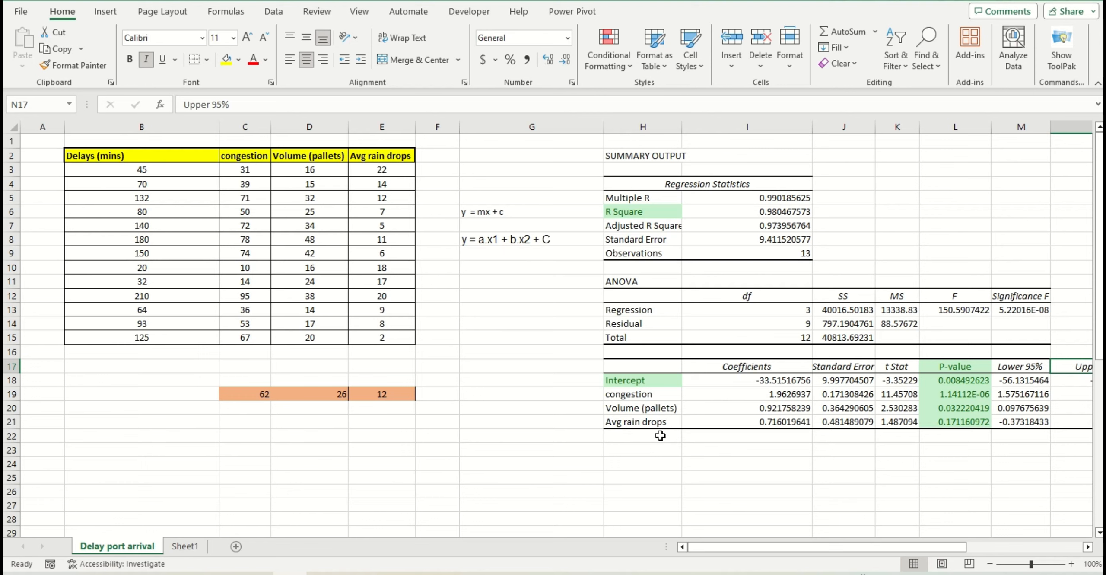
Step: Examine the P-value of the average rain drops variable in the coefficients table
left_click(945, 428)
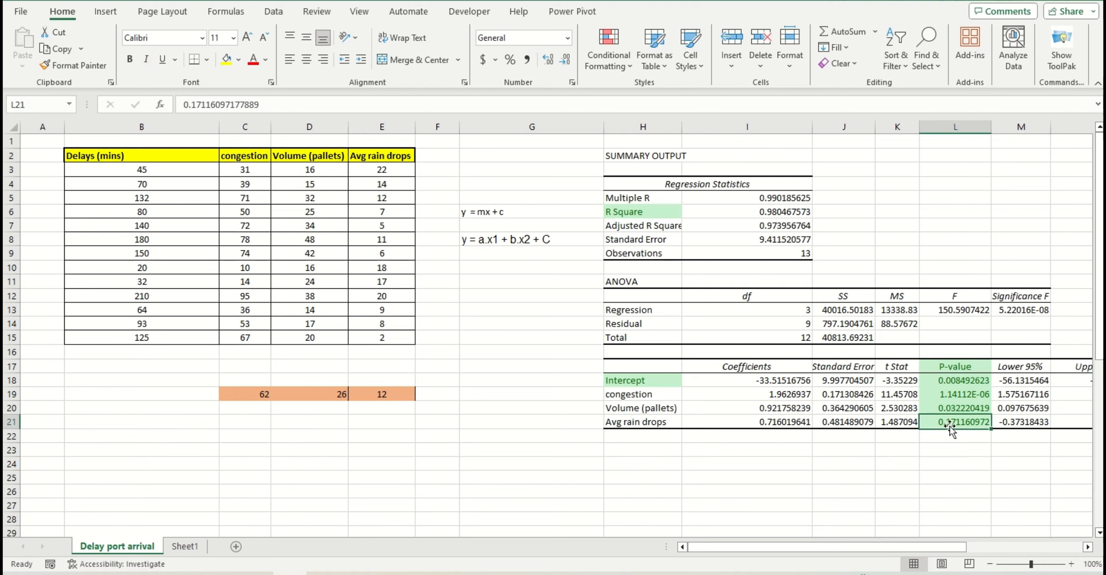
left_click(620, 427)
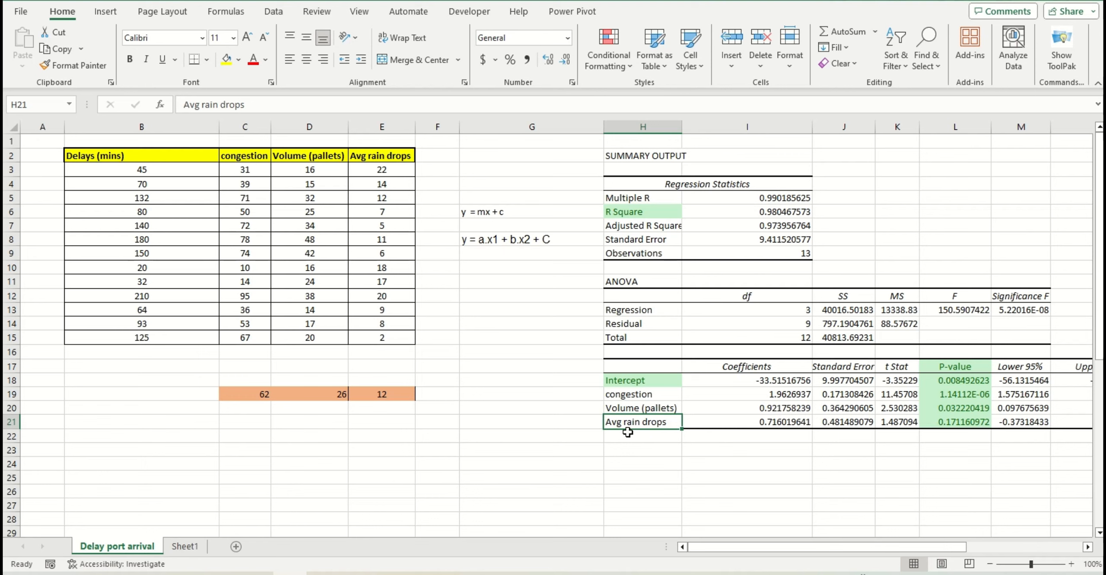
scroll(666, 432, "down", 1)
scroll(663, 433, "down", 1)
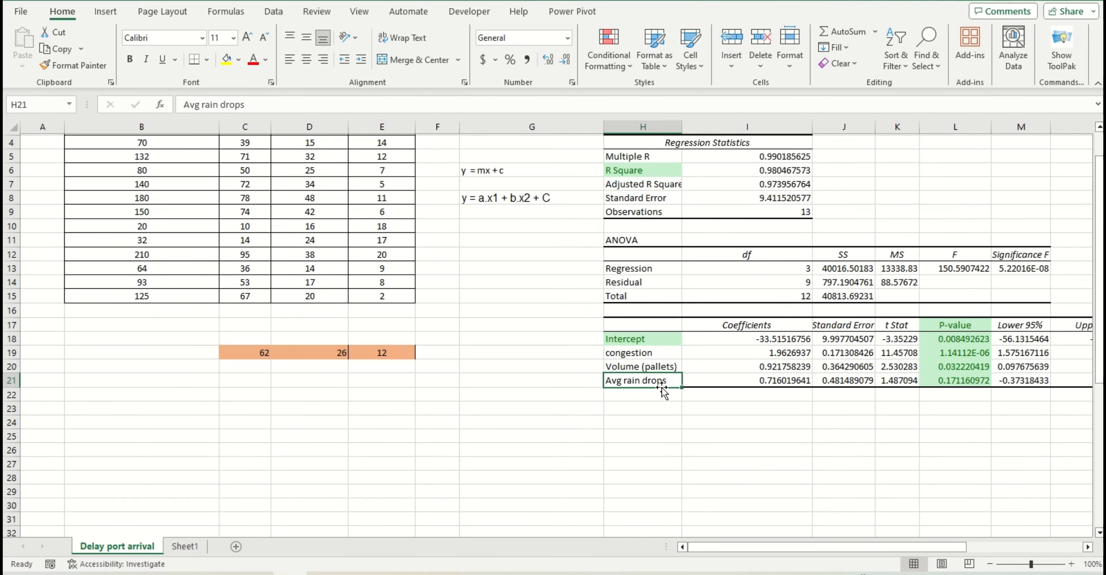
scroll(627, 411, "up", 2)
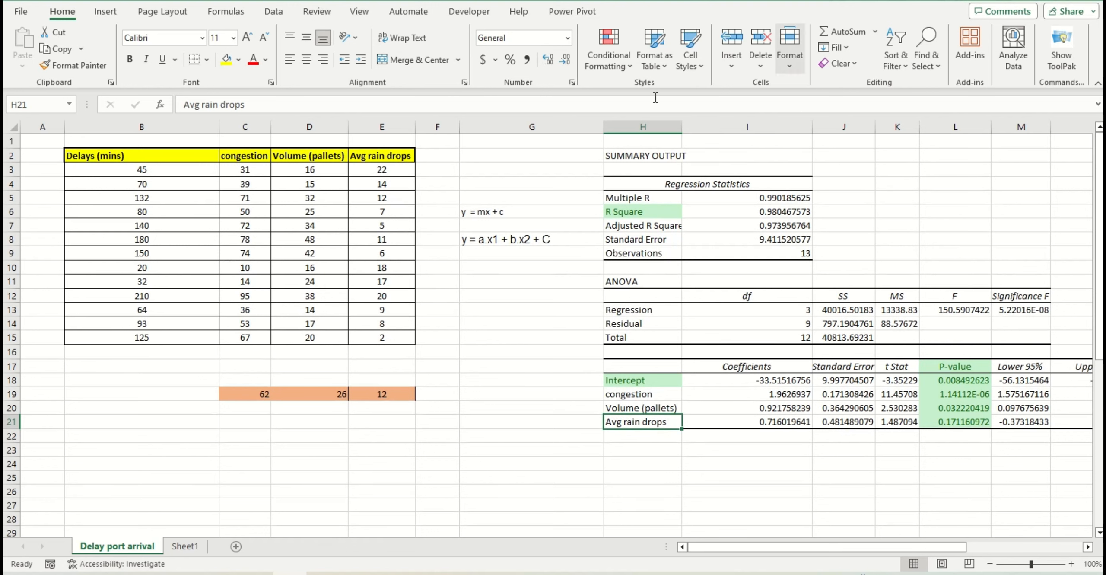
Step: Start a new Regression analysis with B2:B15 as the Y range and the congestion and volume columns, C2:D15, as the X range
left_click(277, 14)
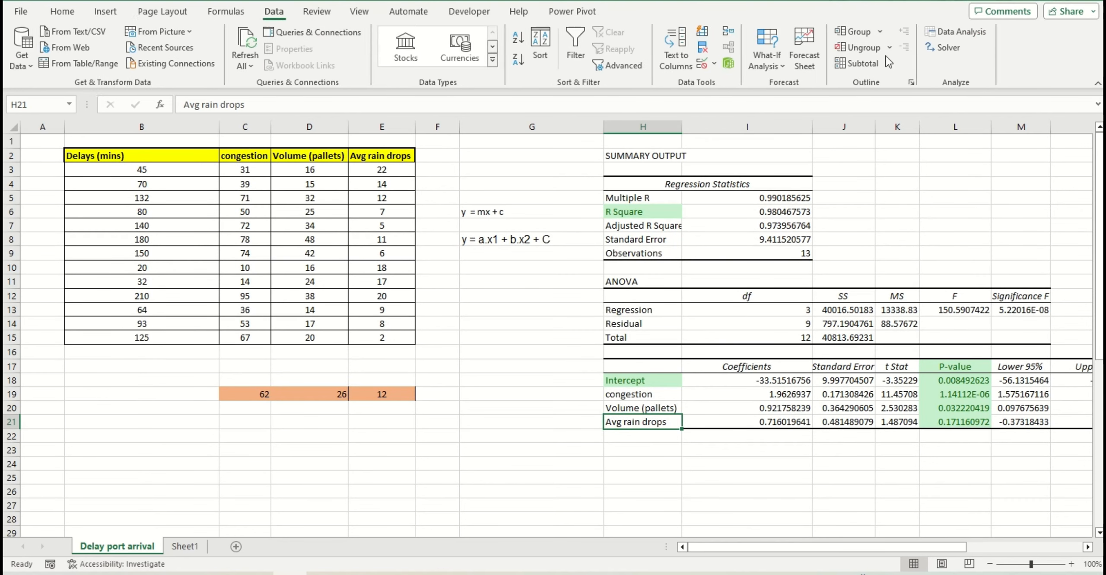
left_click(956, 32)
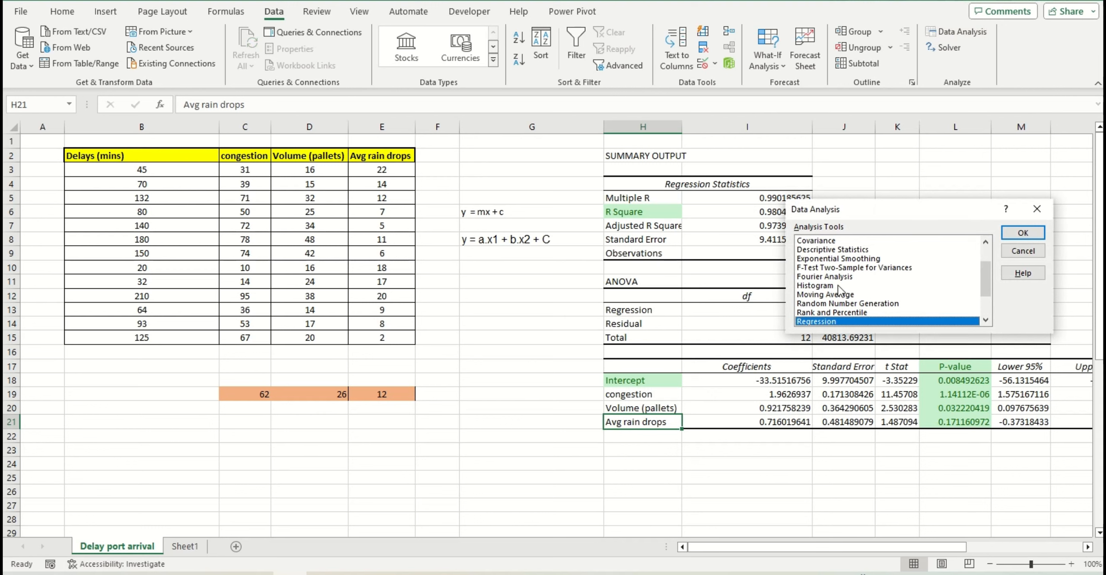
scroll(842, 290, "down", 1)
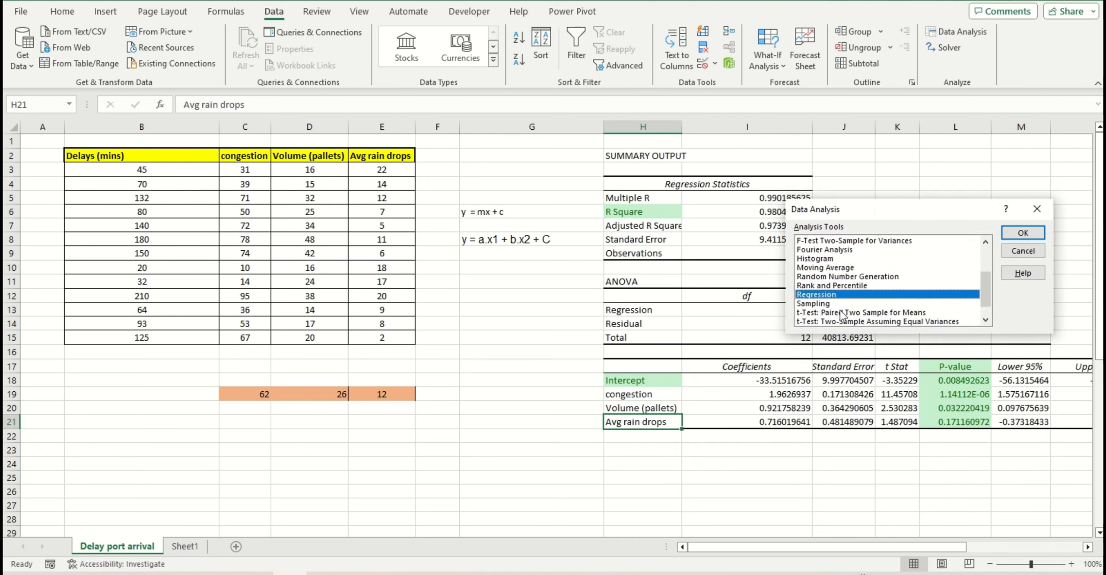
left_click(1023, 234)
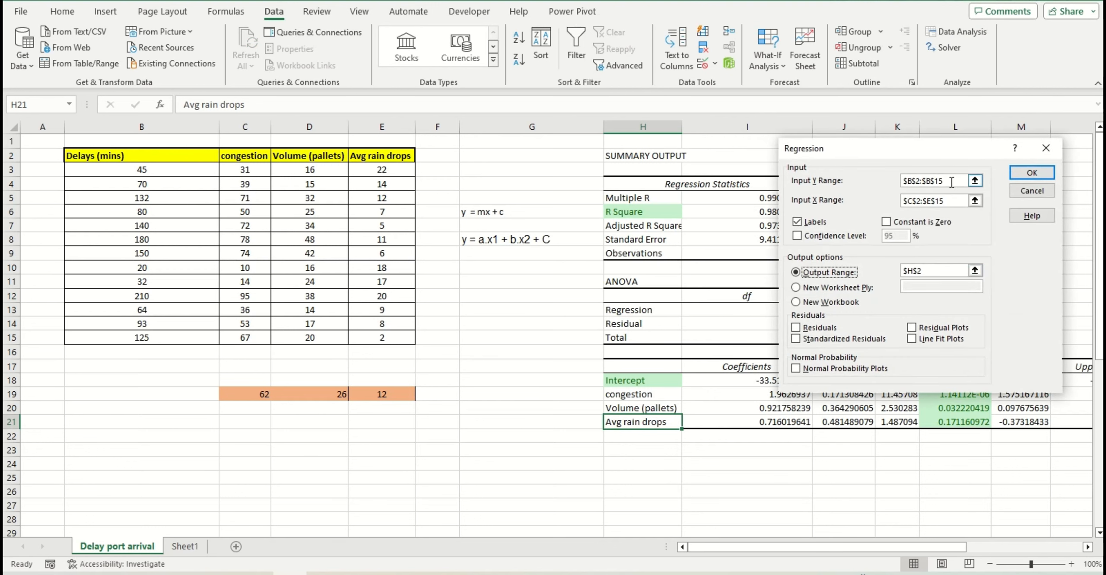
key("Delete")
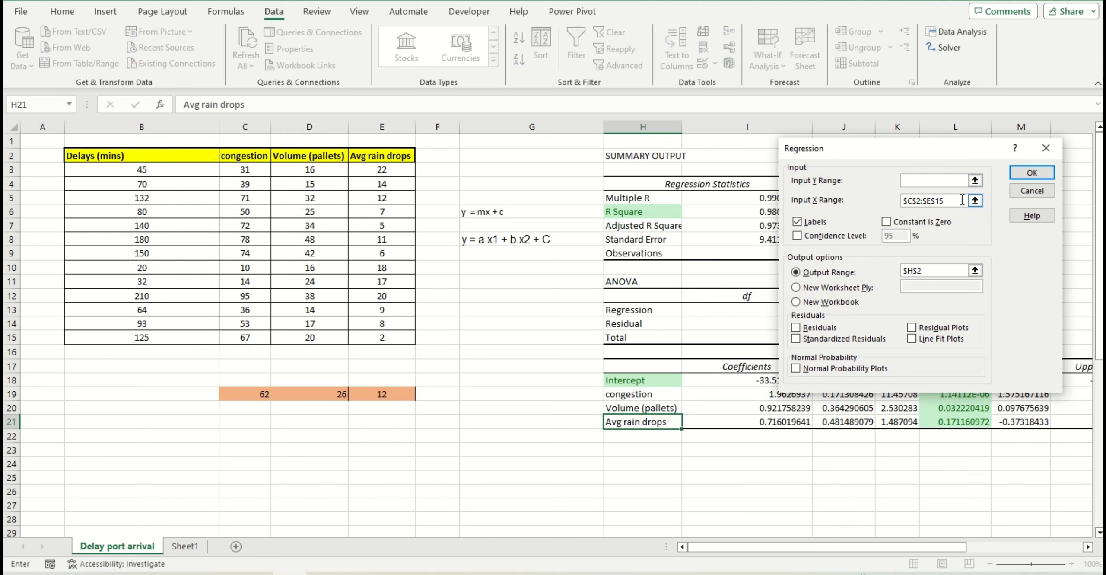
left_click_drag(963, 199, 859, 213)
key("BackSpace")
key("BackSpace")
key("BackSpace")
key("BackSpace")
key("BackSpace")
key("BackSpace")
key("BackSpace")
key("BackSpace")
key("BackSpace")
key("BackSpace")
left_click_drag(142, 158, 147, 333)
left_click(919, 202)
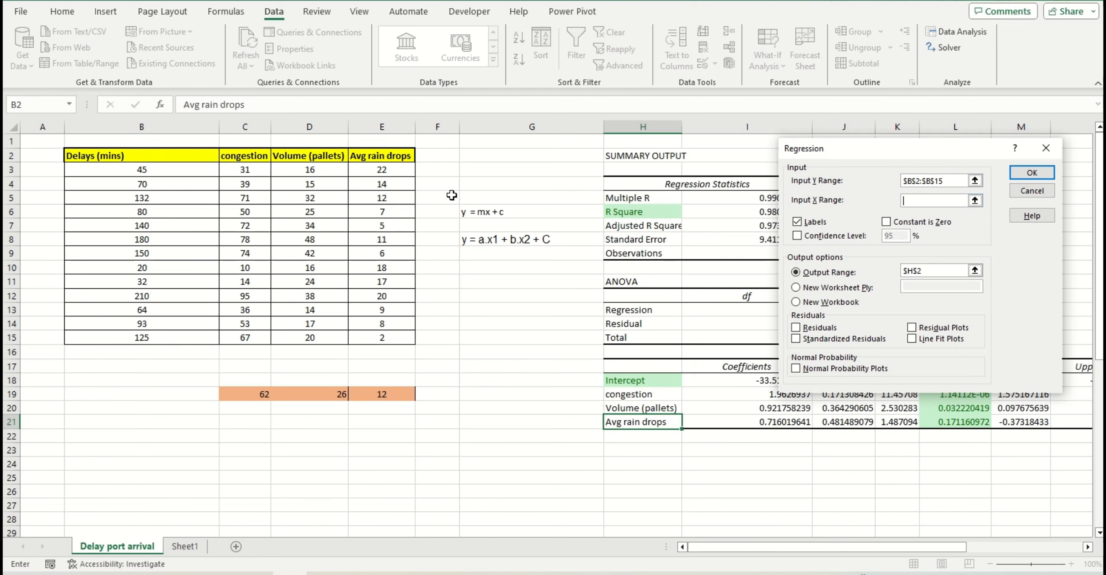
left_click_drag(227, 161, 336, 336)
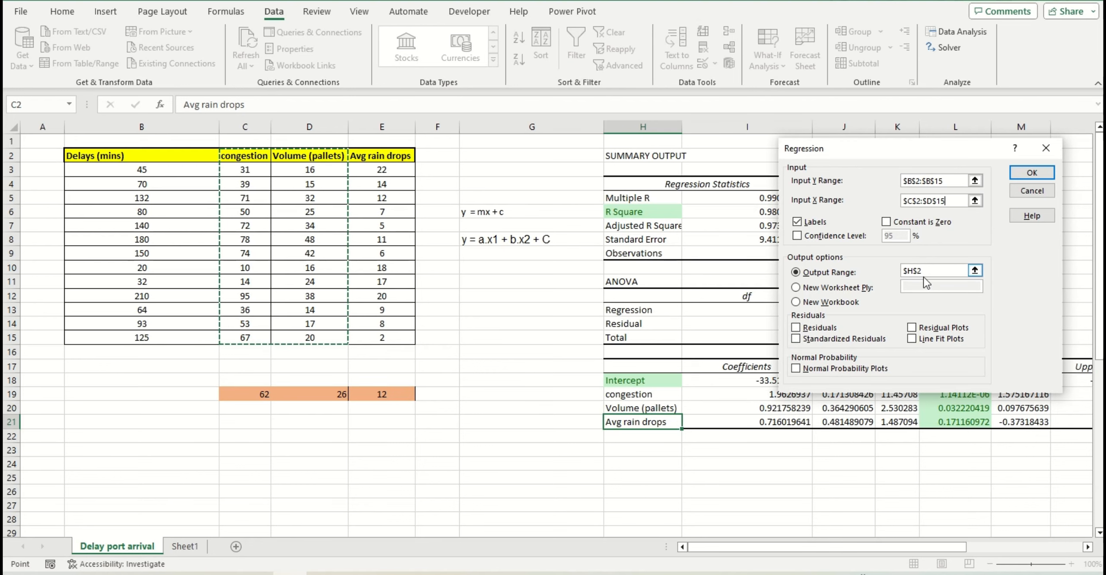
scroll(838, 402, "down", 2)
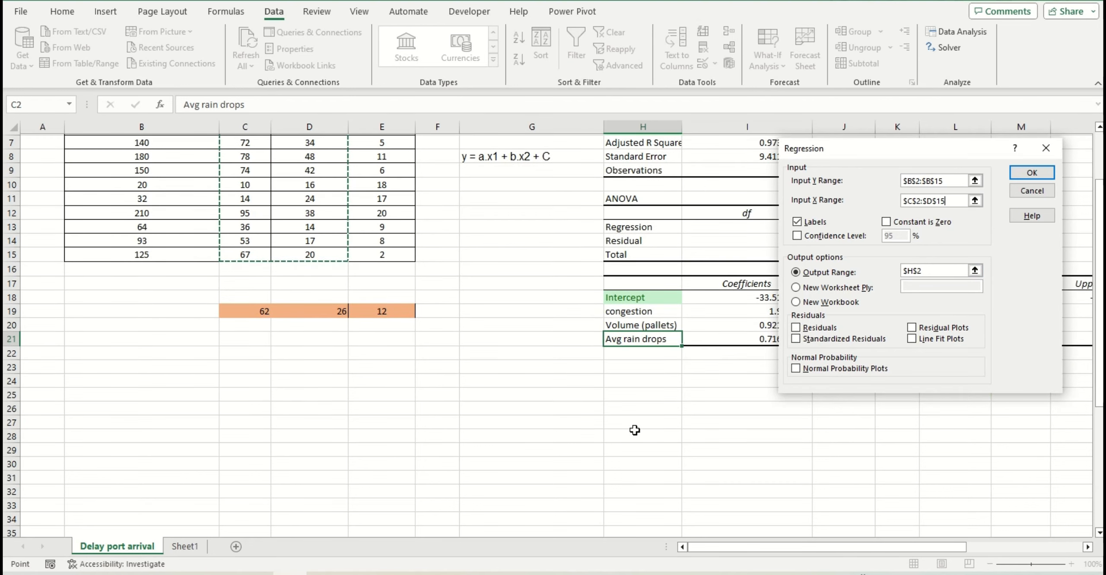
left_click(634, 400)
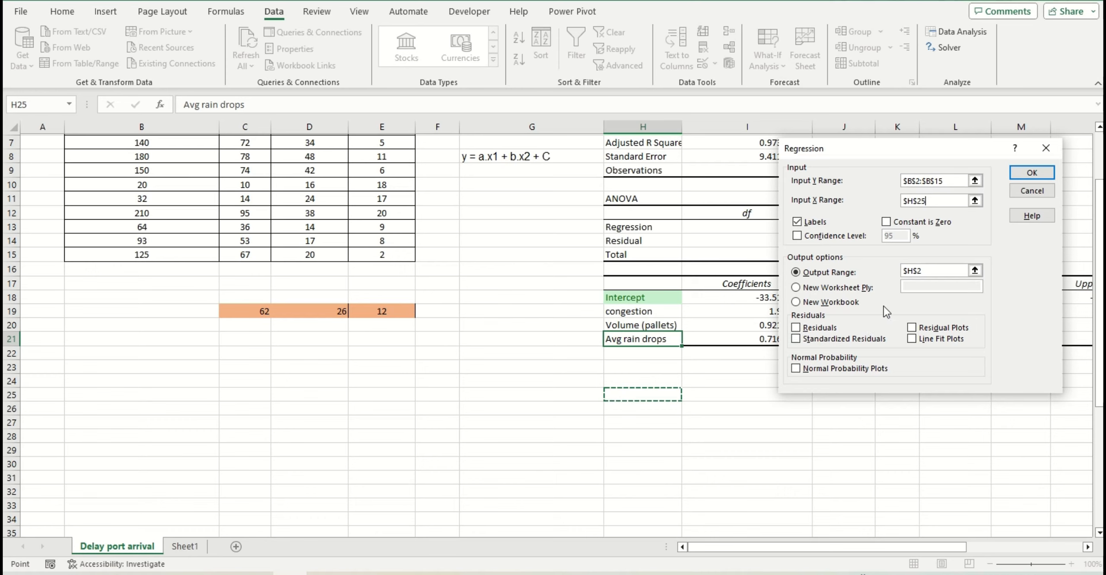
left_click(925, 201)
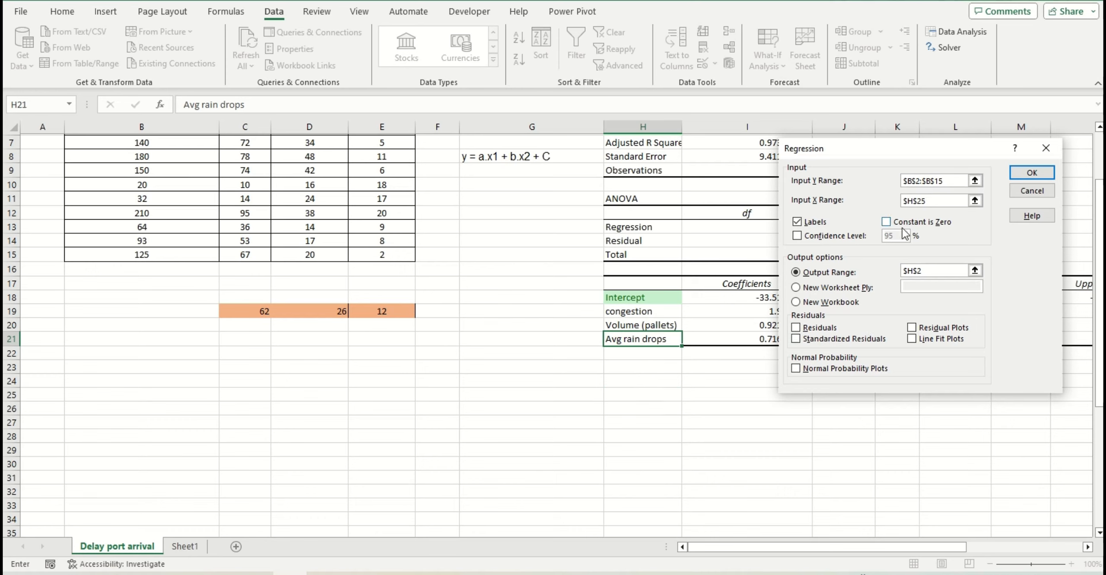
key("BackSpace")
key("BackSpace")
key("BackSpace")
key("BackSpace")
key("BackSpace")
scroll(386, 262, "up", 2)
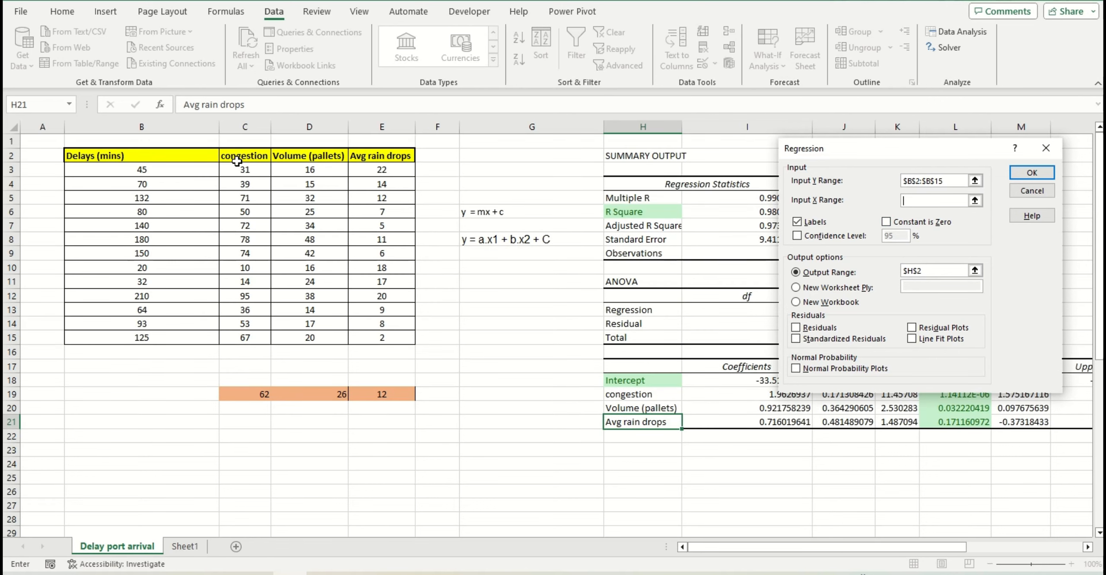
left_click_drag(238, 160, 311, 331)
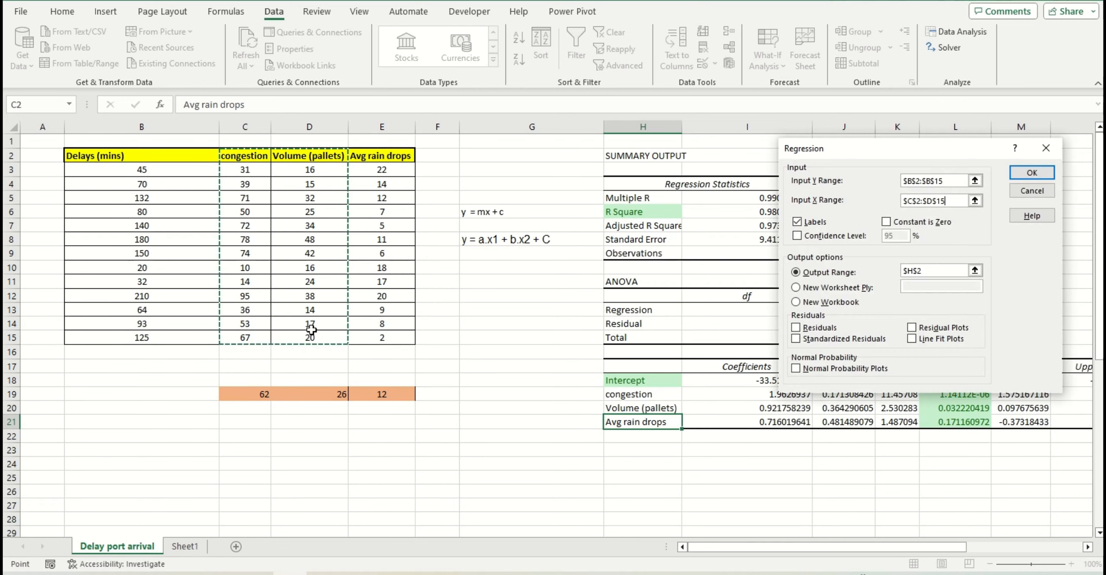
Step: Set the regression's output range to cell H26 and run it, allowing the existing data there to be overwritten
left_click(935, 270)
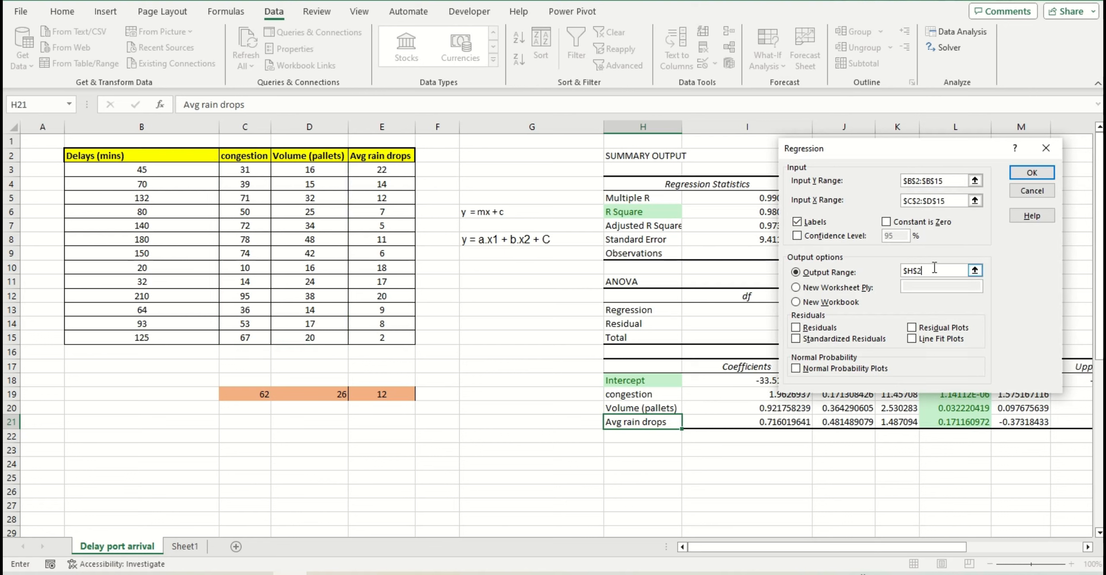
left_click(636, 489)
left_click(1031, 172)
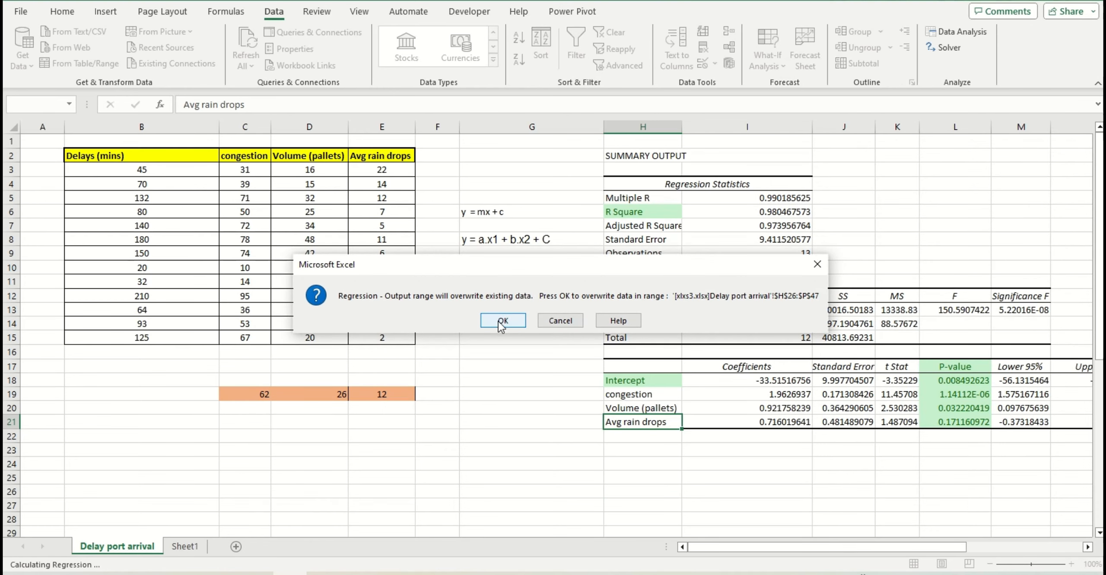
left_click(501, 320)
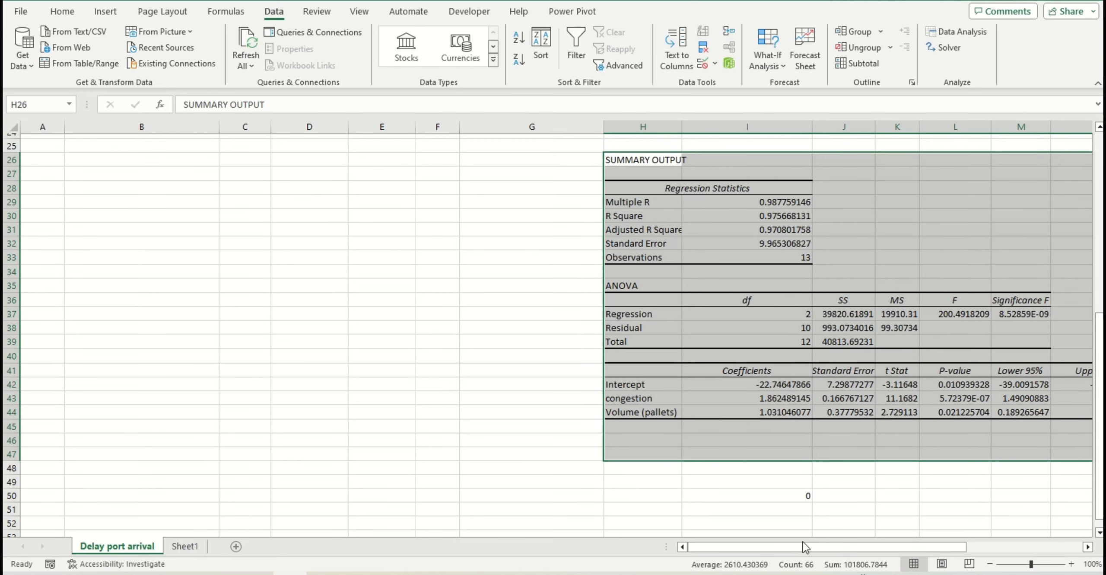
Step: Widen column P to fit the Upper 95.0% heading of the new coefficients table
left_click_drag(803, 547, 884, 541)
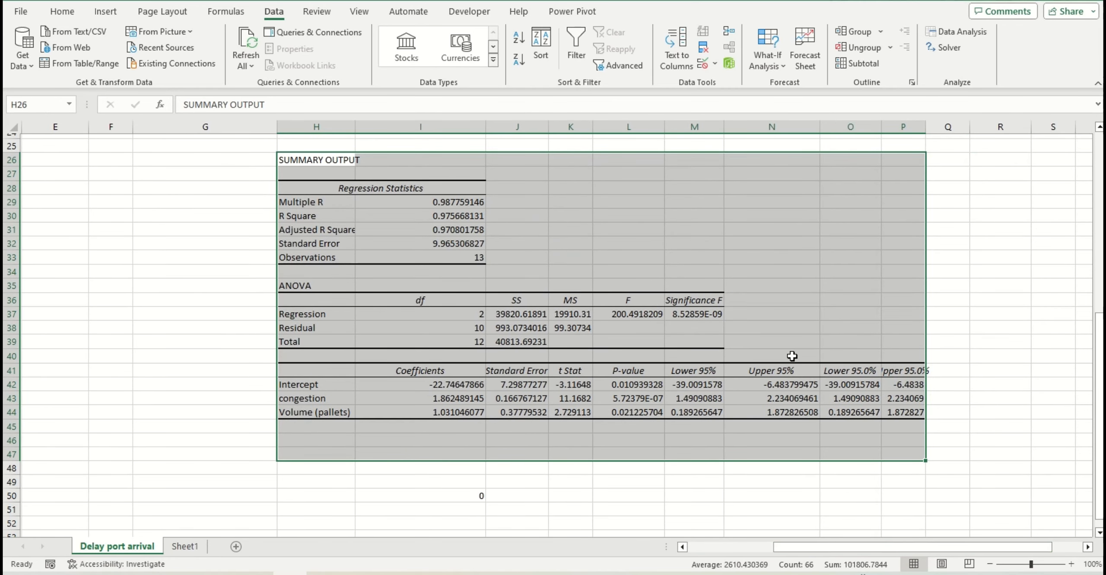
left_click_drag(925, 127, 978, 126)
left_click(692, 546)
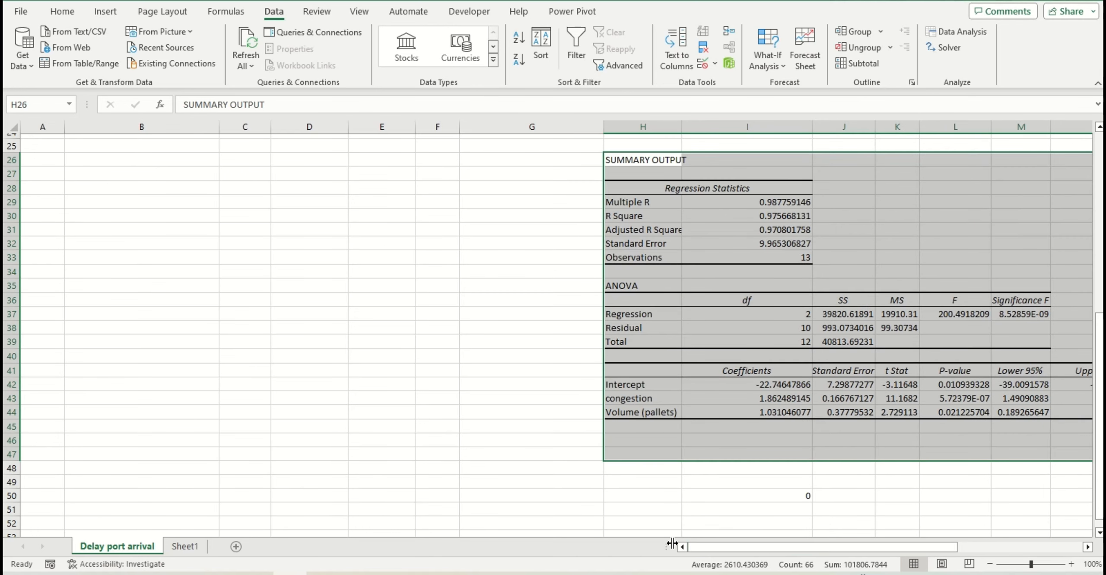
Step: Compare the two-variable regression output with the first one, and review the highlighted congestion and volume values in row 19
scroll(645, 417, "up", 2)
scroll(645, 416, "down", 2)
left_click_drag(915, 548, 961, 548)
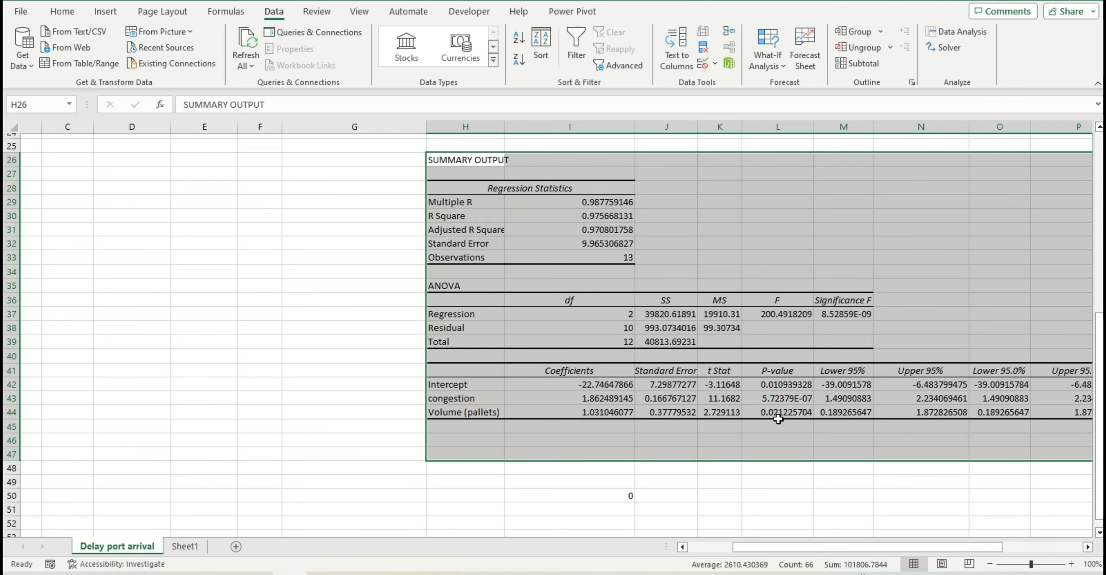
left_click(735, 453)
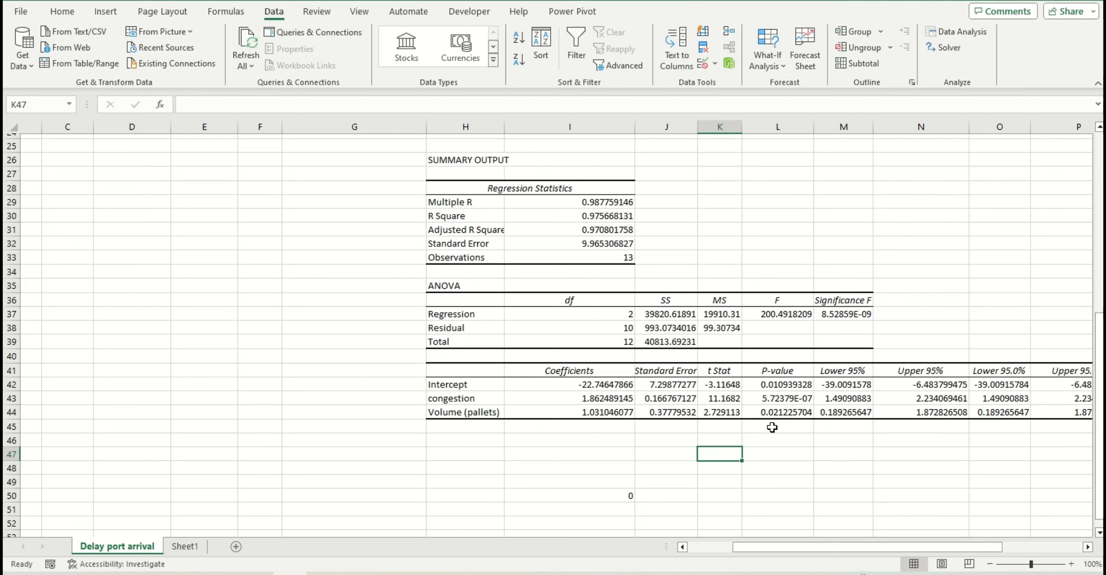
scroll(599, 289, "up", 6)
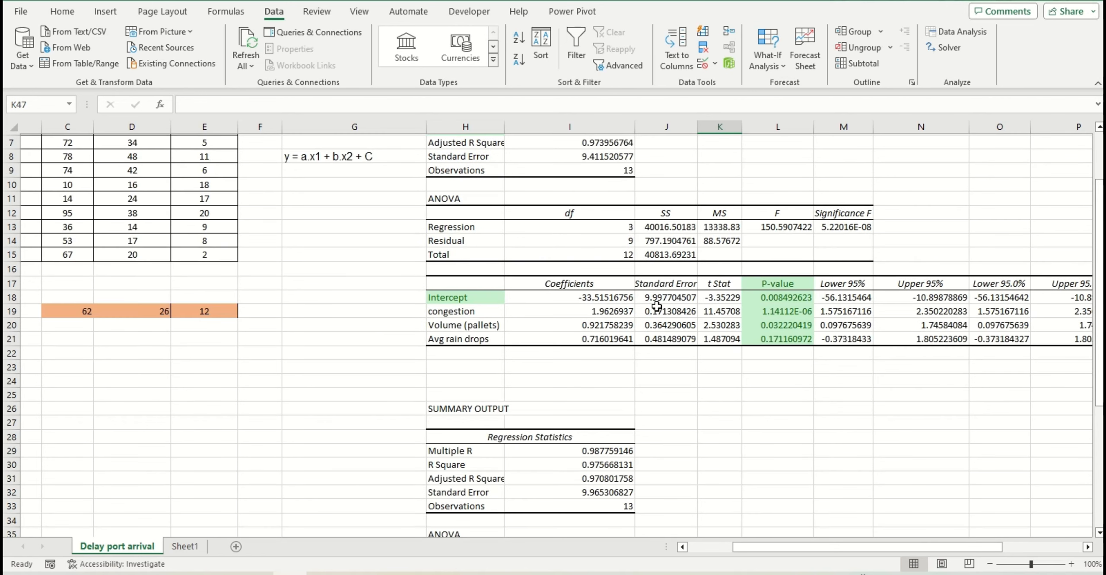
scroll(766, 347, "down", 6)
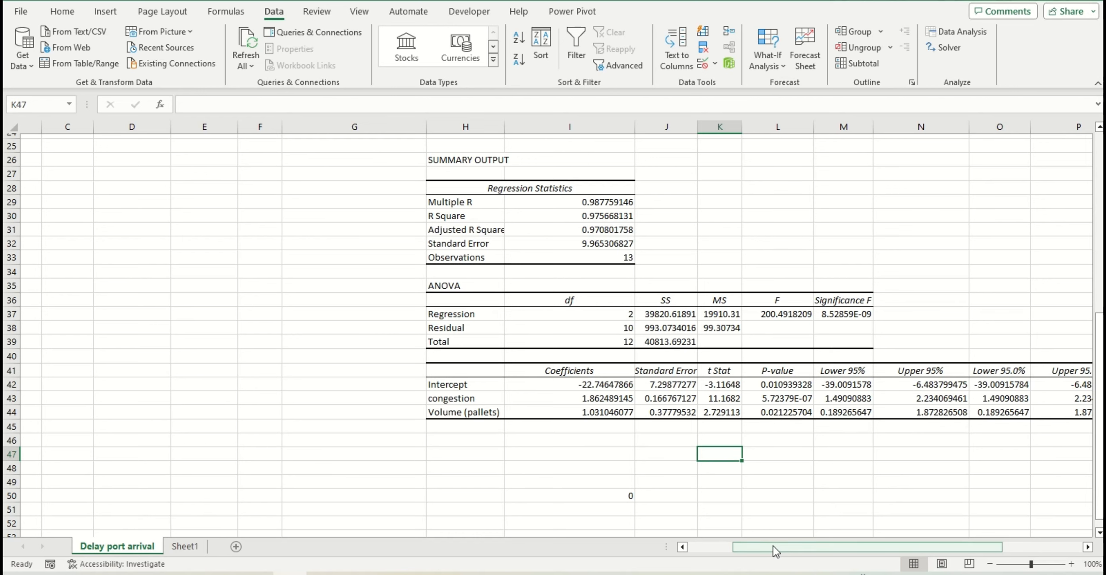
left_click_drag(782, 548, 737, 547)
scroll(330, 427, "up", 4)
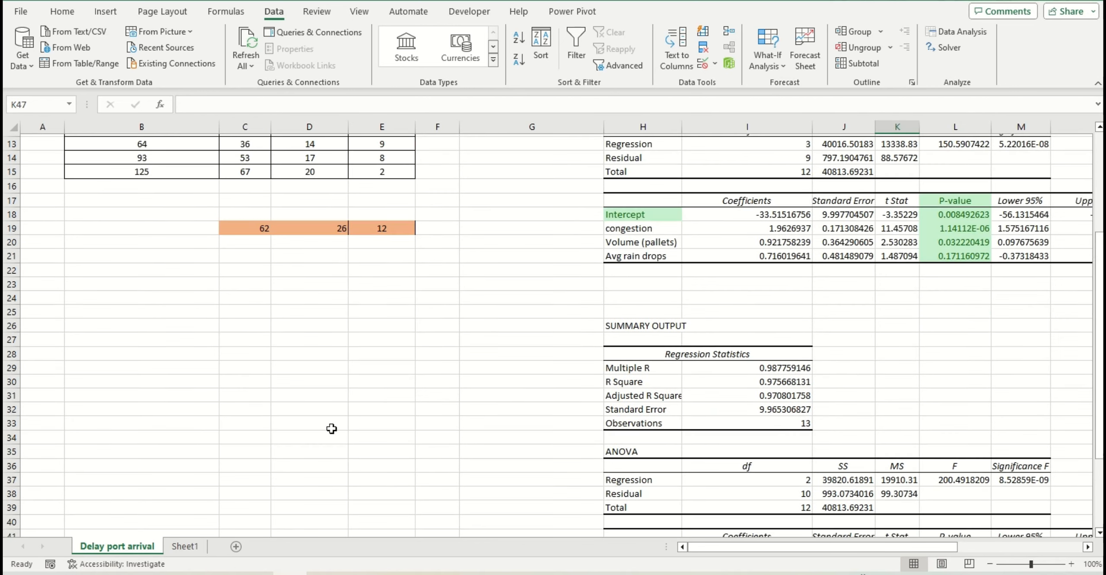
left_click(245, 227)
left_click(307, 229)
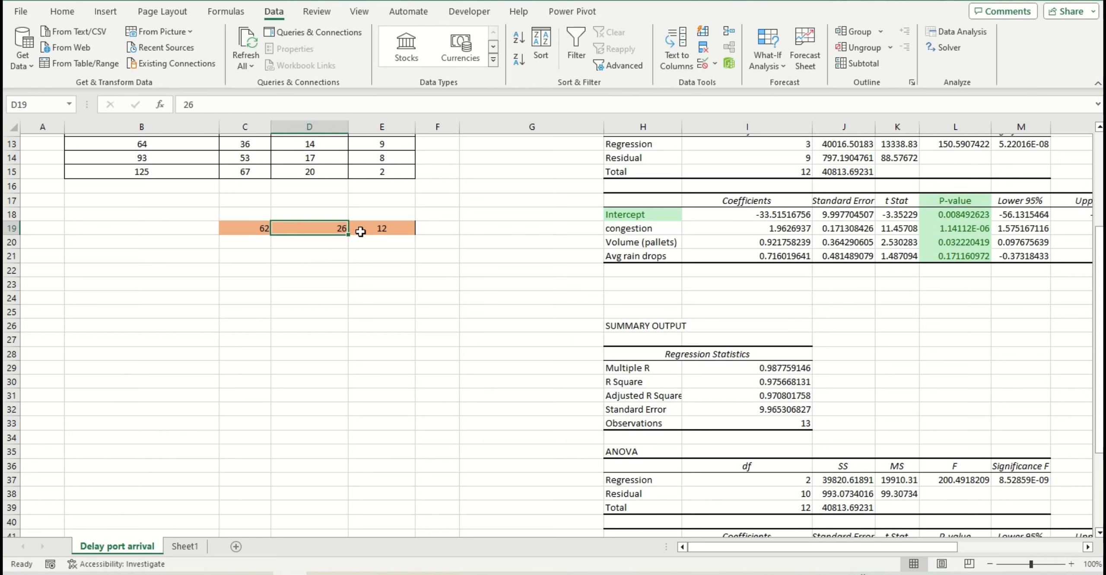
left_click(149, 232)
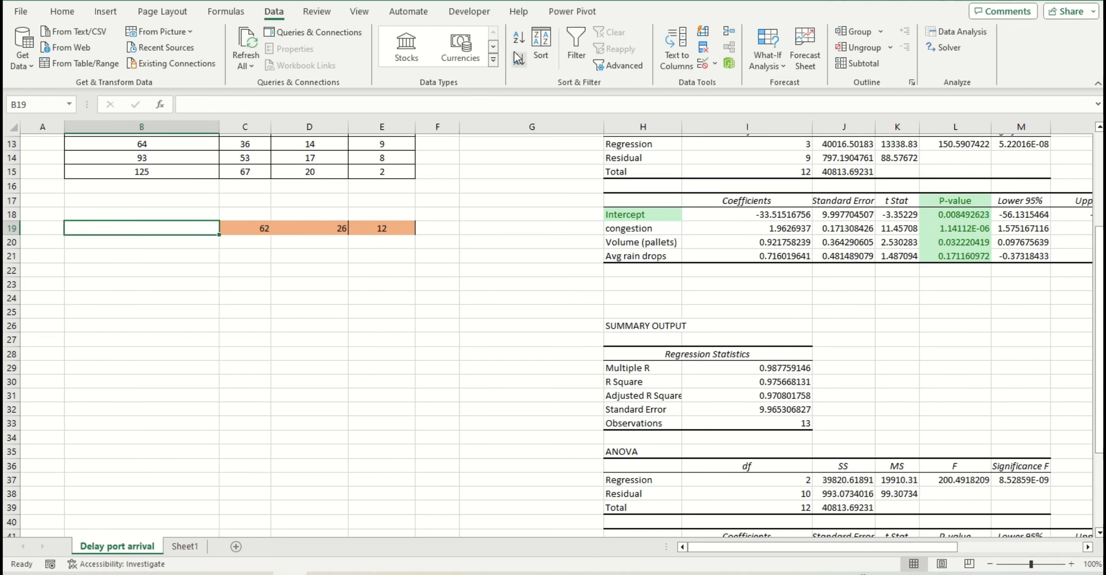
left_click(62, 11)
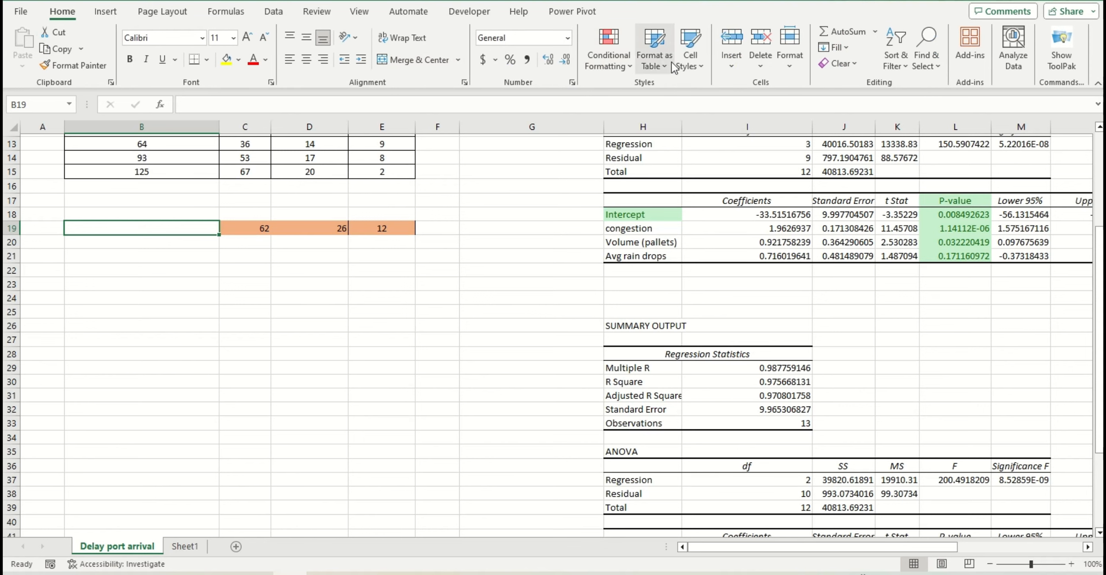
left_click(697, 62)
left_click(349, 268)
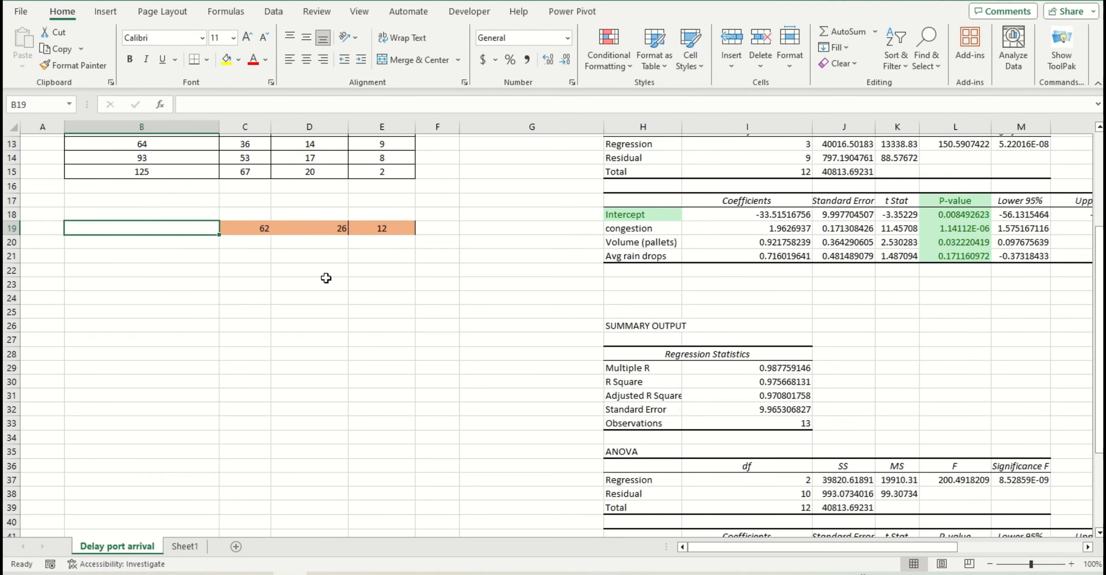
Step: Examine the intercept, congestion and volume coefficients in the second regression output
scroll(333, 324, "up", 2)
scroll(786, 484, "down", 4)
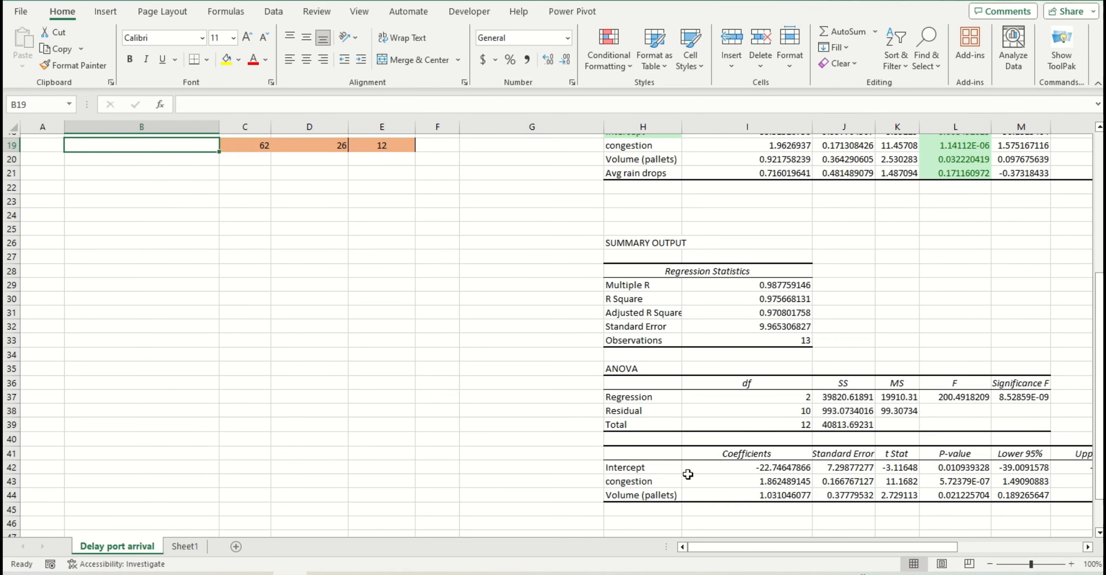
scroll(635, 471, "up", 2)
scroll(643, 489, "down", 6)
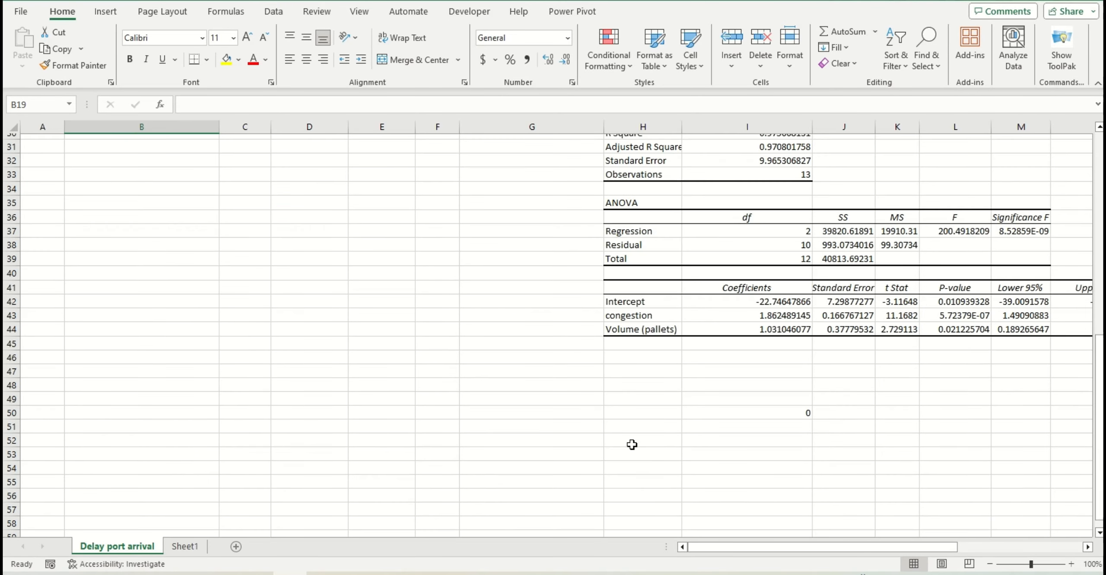
left_click(761, 305)
left_click(622, 325)
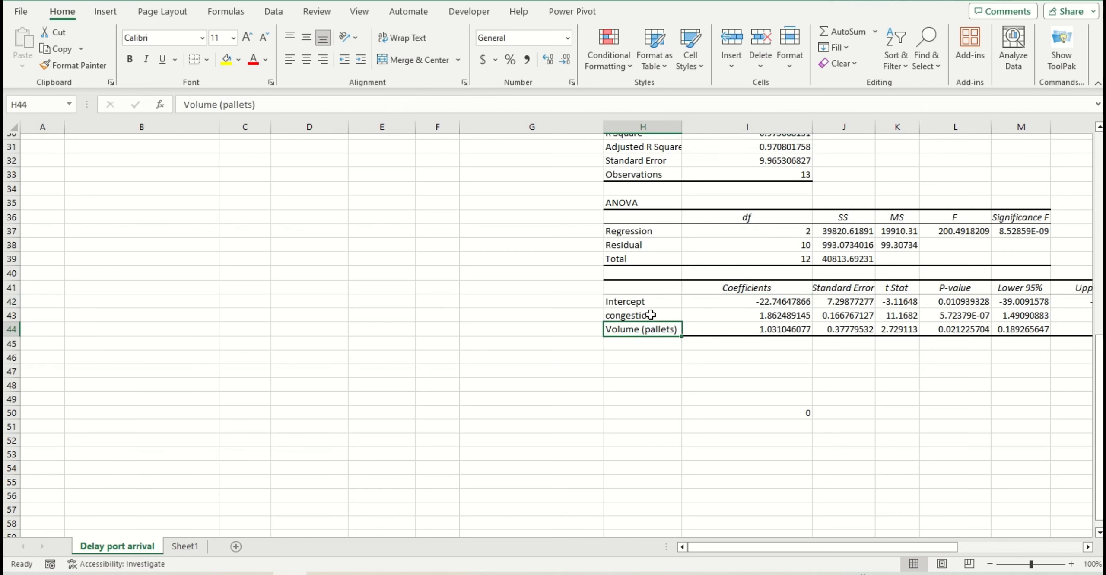
left_click(651, 314)
left_click(771, 320)
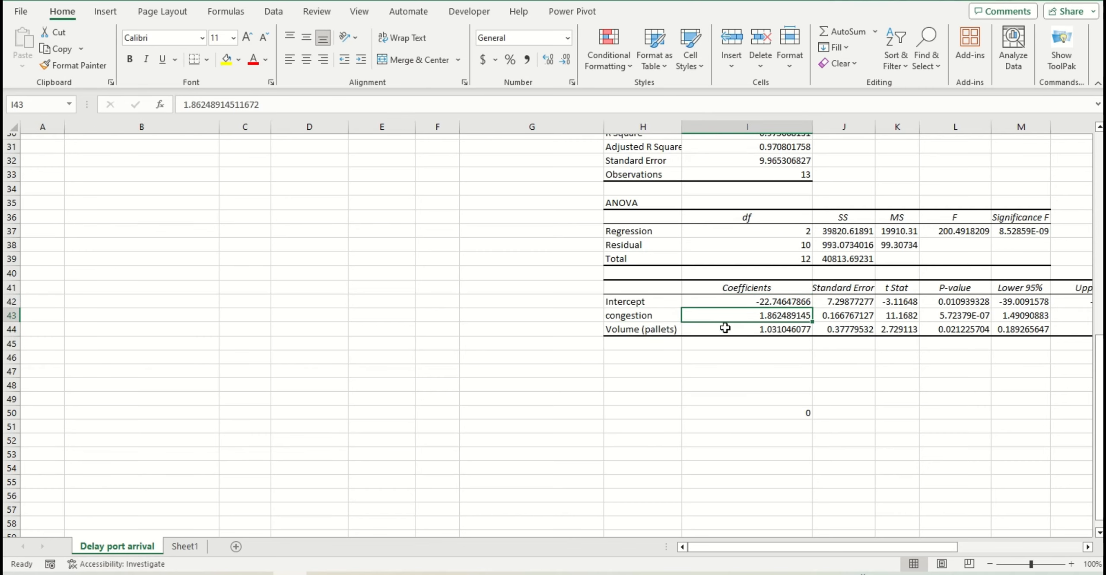
left_click(650, 329)
left_click(765, 329)
scroll(413, 310, "up", 2)
scroll(414, 310, "up", 4)
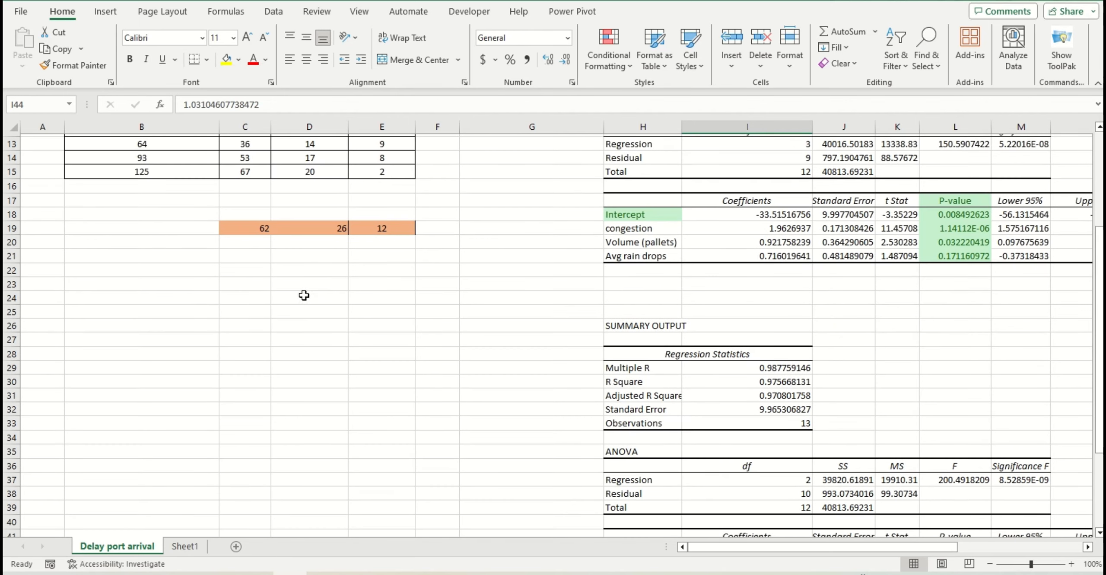
Step: Start a formula in cell B19 for the predicted delay, following the y = a.x1 + b.x2 + C equation
left_click(113, 233)
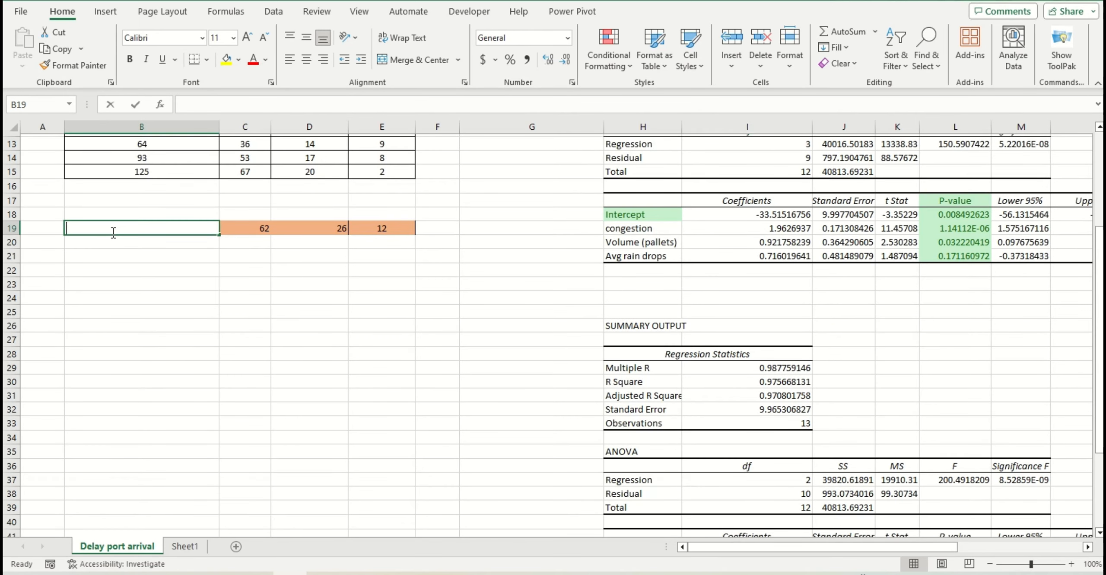
type("=")
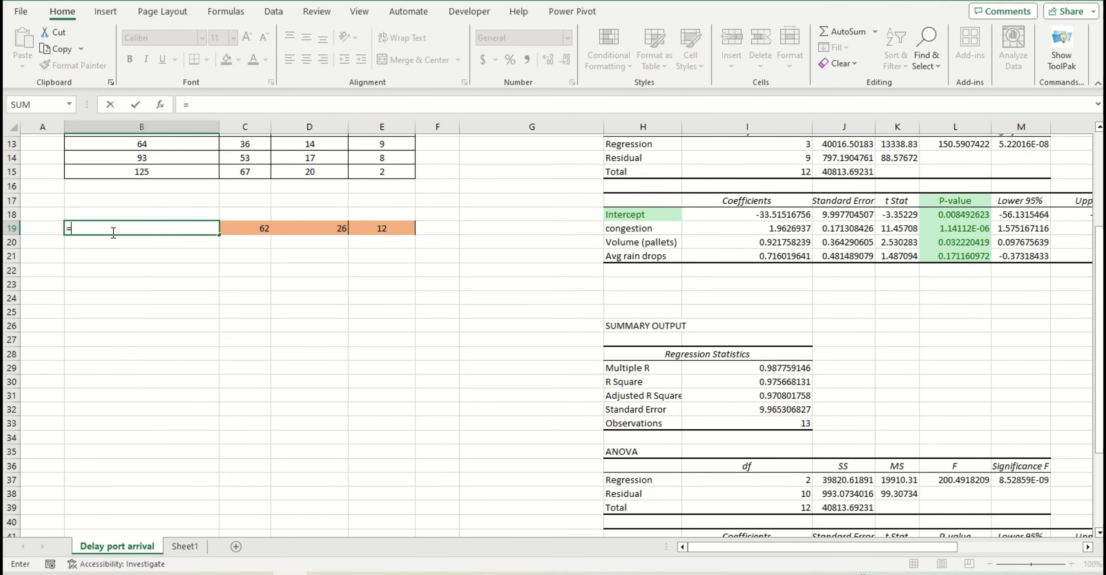
left_click(224, 106)
scroll(409, 264, "up", 4)
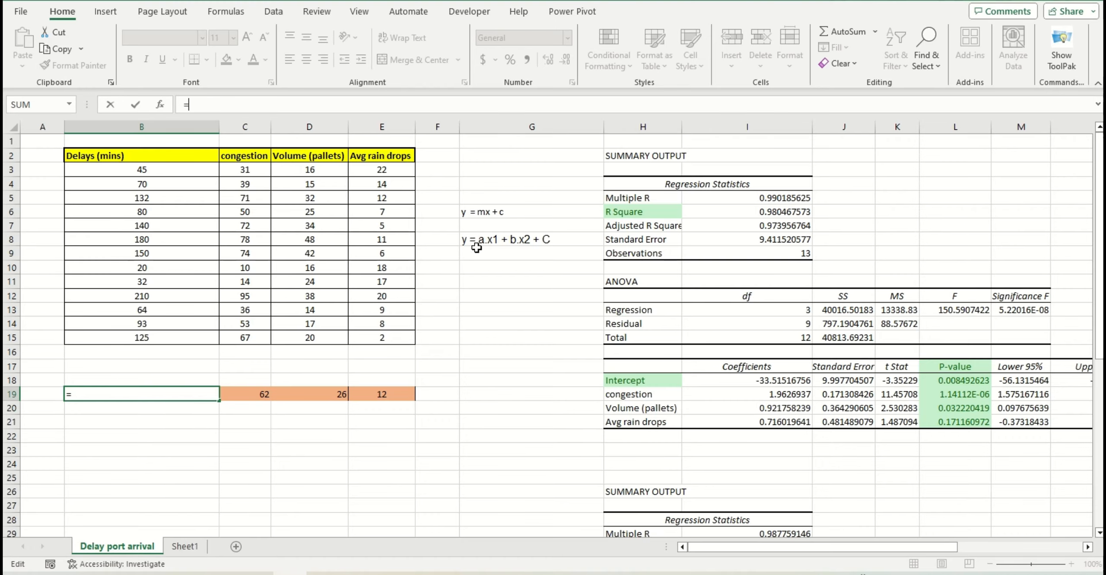
scroll(496, 255, "down", 2)
scroll(489, 200, "up", 2)
scroll(713, 452, "down", 5)
scroll(801, 467, "down", 4)
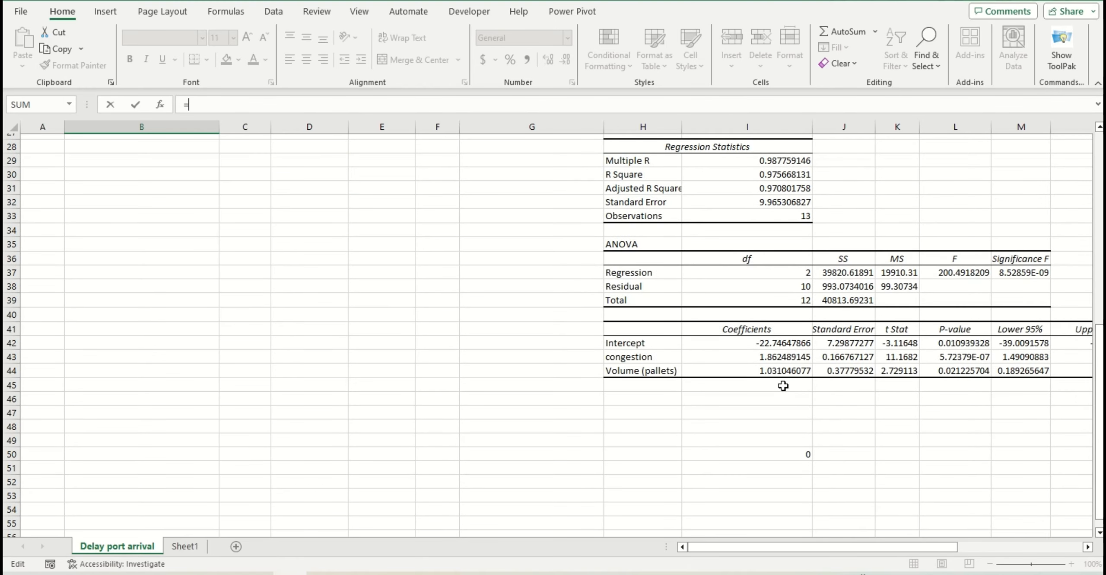
left_click(774, 357)
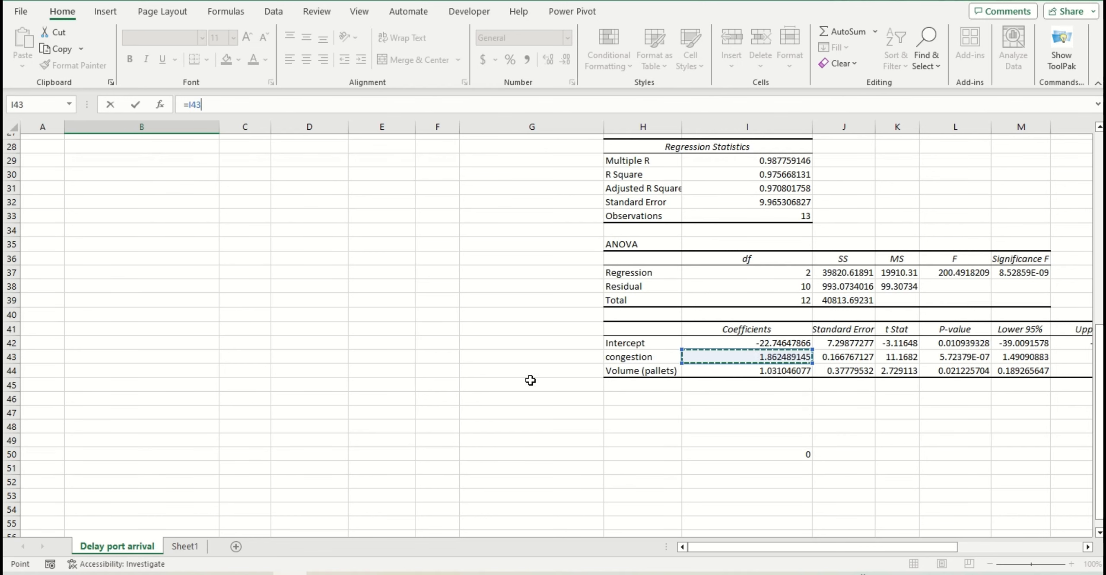
scroll(306, 311, "up", 9)
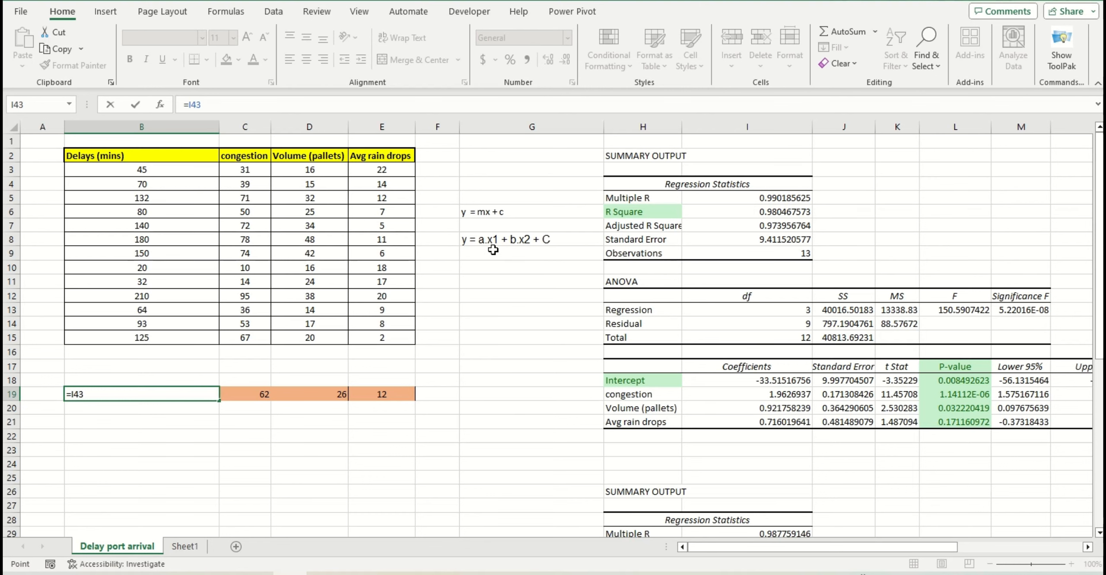
scroll(493, 250, "down", 2)
scroll(255, 313, "up", 2)
left_click(258, 395)
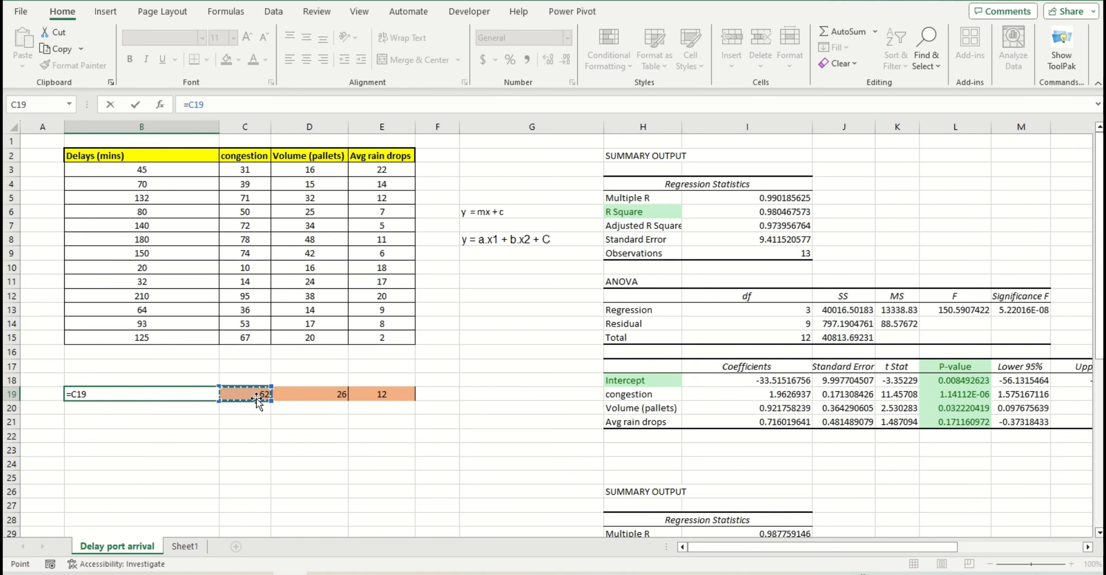
key("BackSpace")
key("BackSpace")
key("BackSpace")
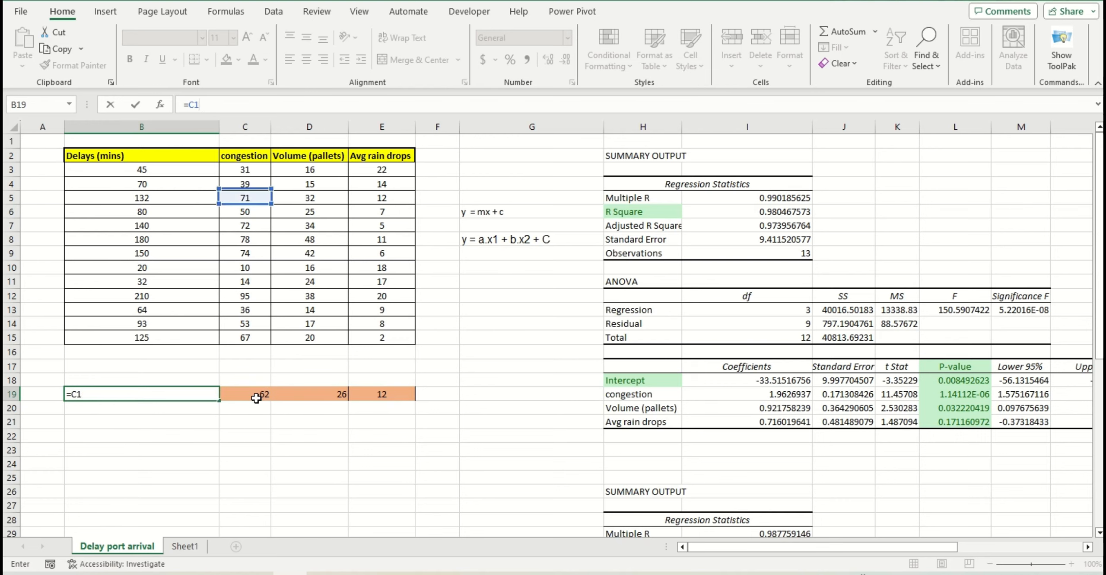
Step: Enter the first term of the B19 formula as the second regression's congestion coefficient I43 multiplied by the congestion value C19
scroll(316, 437, "down", 7)
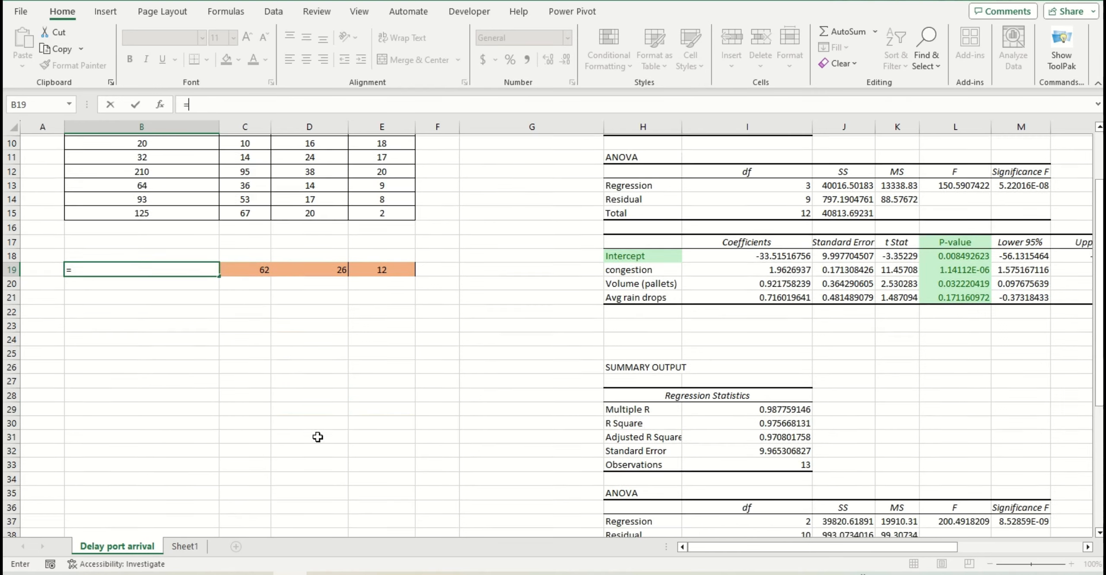
left_click(781, 443)
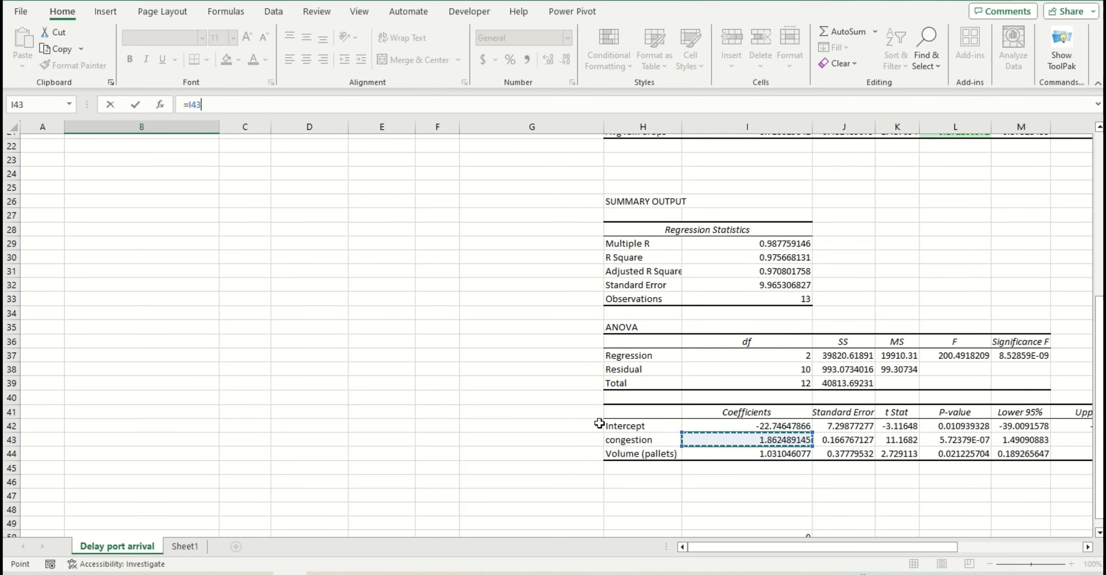
scroll(553, 411, "up", 6)
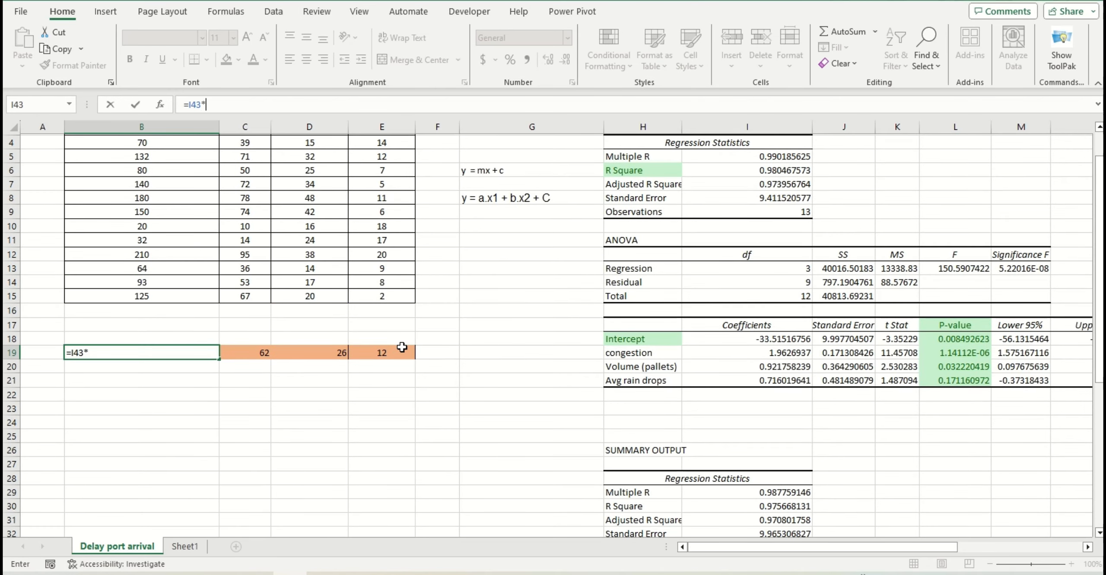
type("*")
left_click(251, 352)
scroll(265, 352, "up", 1)
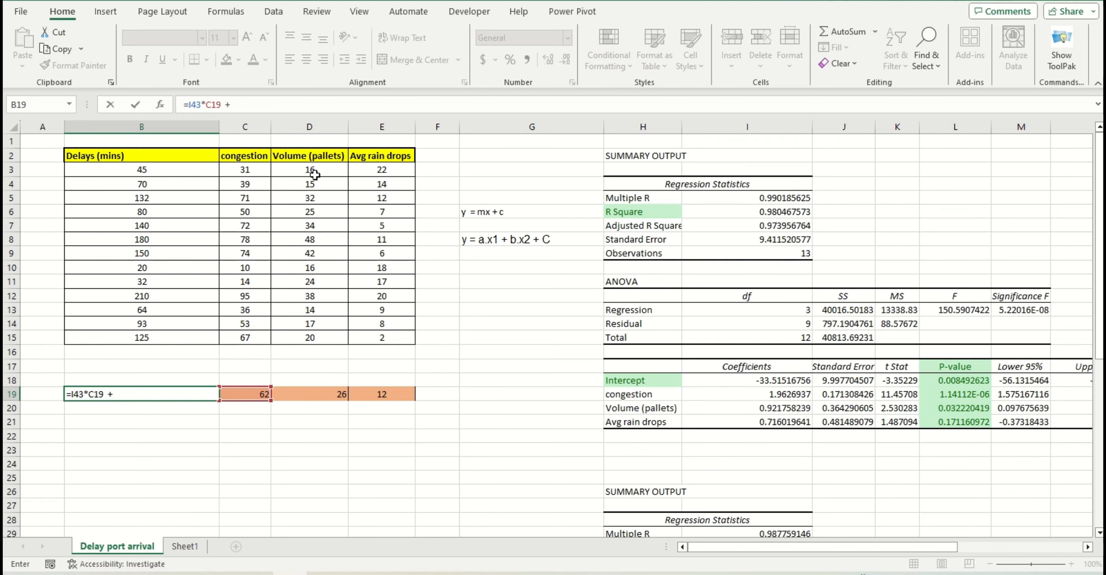
Step: Add the volume term to the B19 formula as coefficient I44 multiplied by the volume value D19
scroll(318, 179, "down", 3)
scroll(459, 162, "up", 3)
scroll(536, 281, "down", 5)
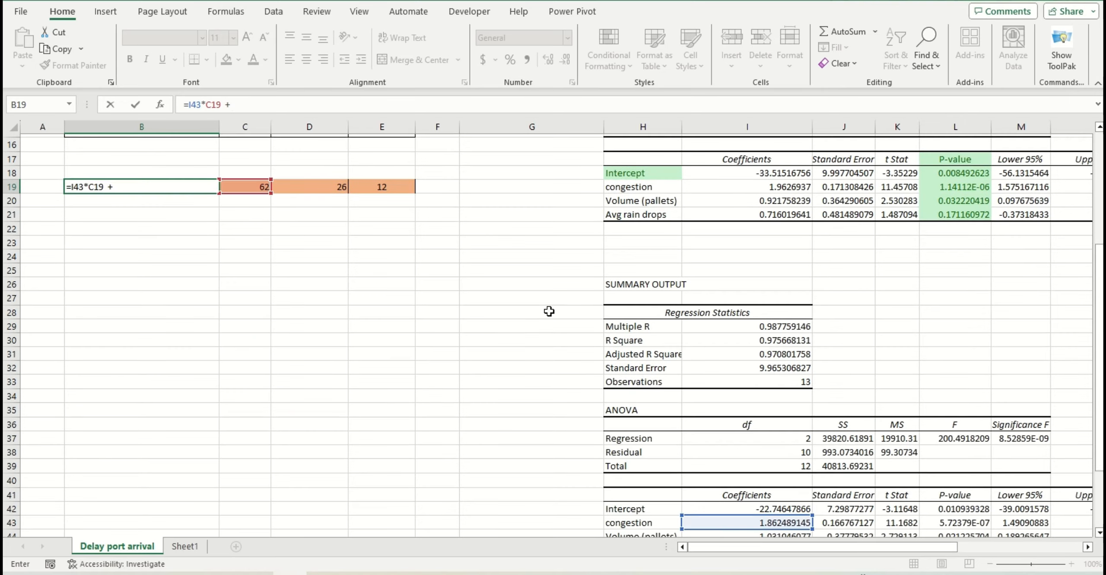
scroll(757, 449, "down", 2)
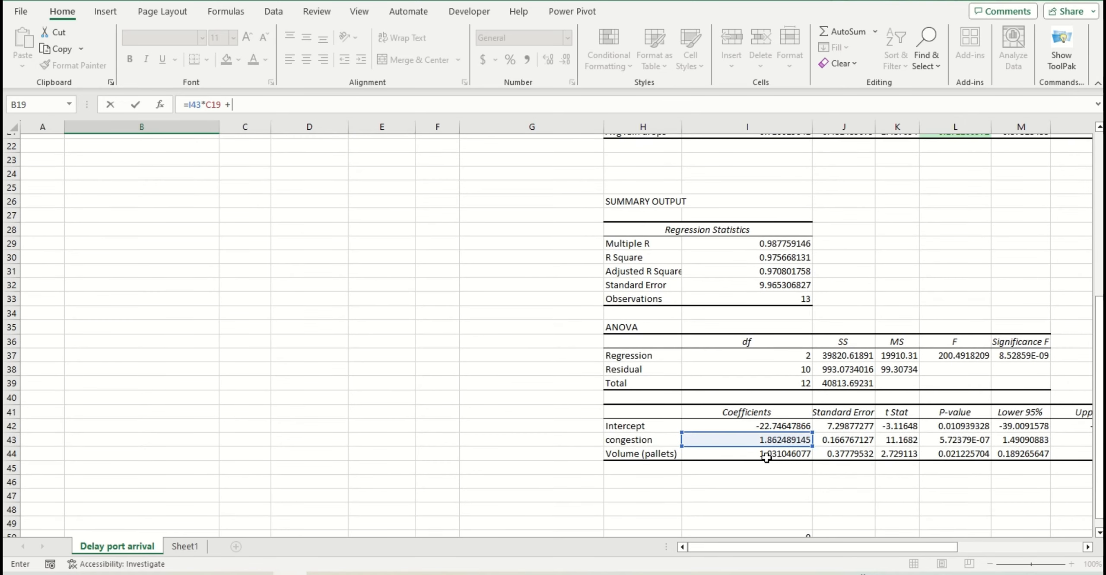
left_click(765, 454)
scroll(419, 331, "up", 6)
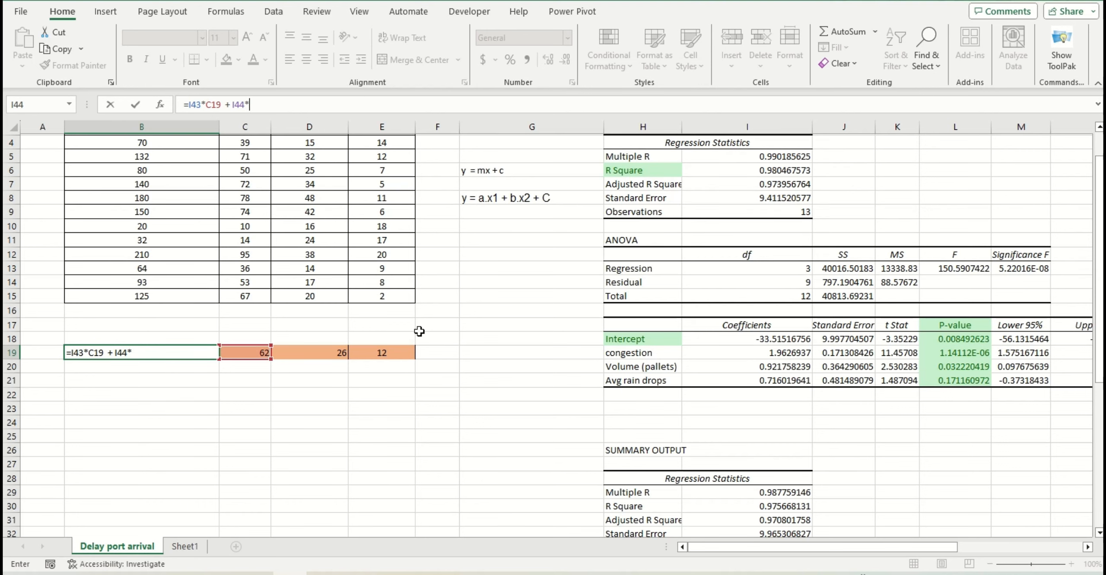
scroll(419, 341, "down", 3)
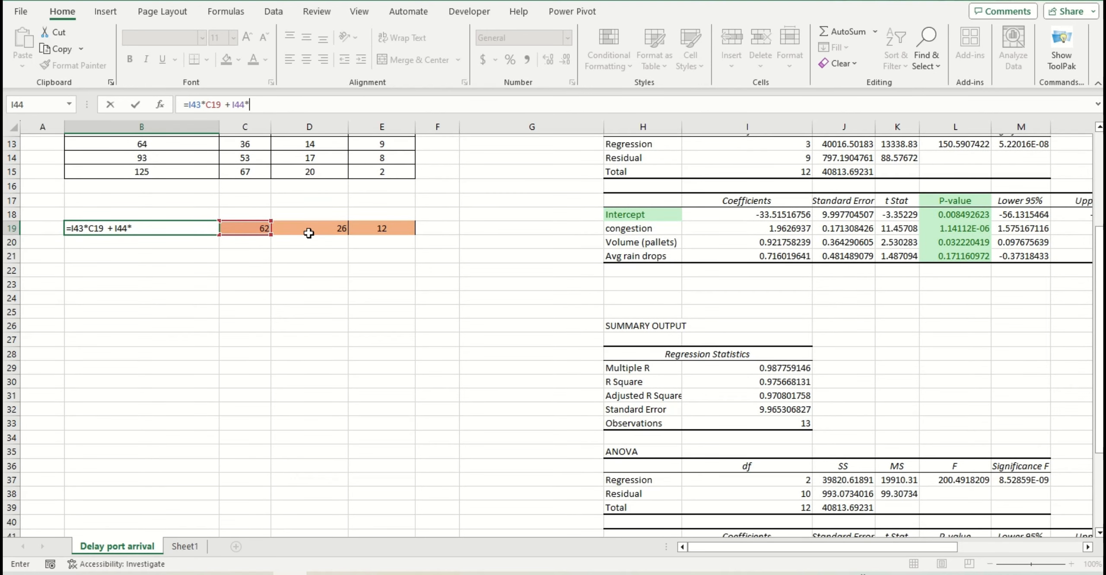
scroll(311, 233, "up", 4)
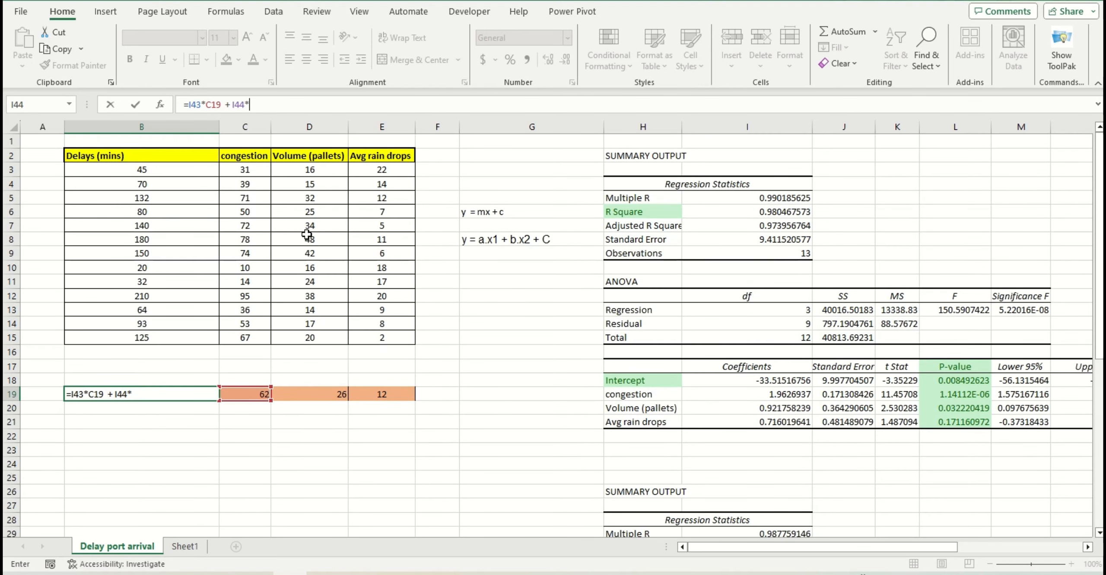
left_click(311, 394)
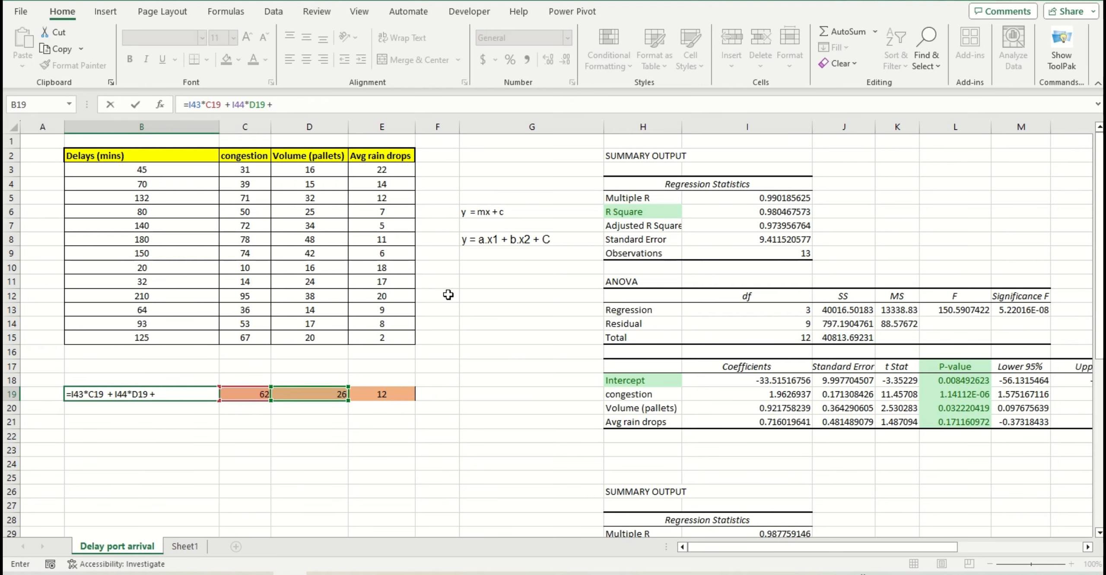
Step: Add the second regression's intercept I42 to the B19 formula and complete it as =I43*C19 + I44*D19 + I42
scroll(449, 295, "down", 3)
scroll(510, 260, "up", 3)
scroll(535, 239, "down", 6)
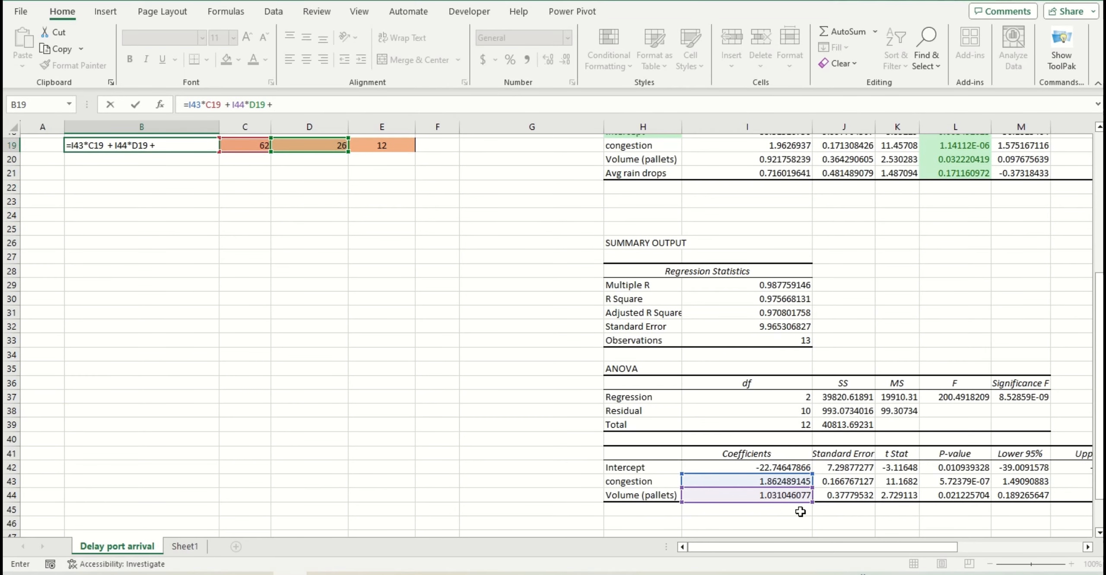
left_click(742, 467)
scroll(329, 344, "up", 5)
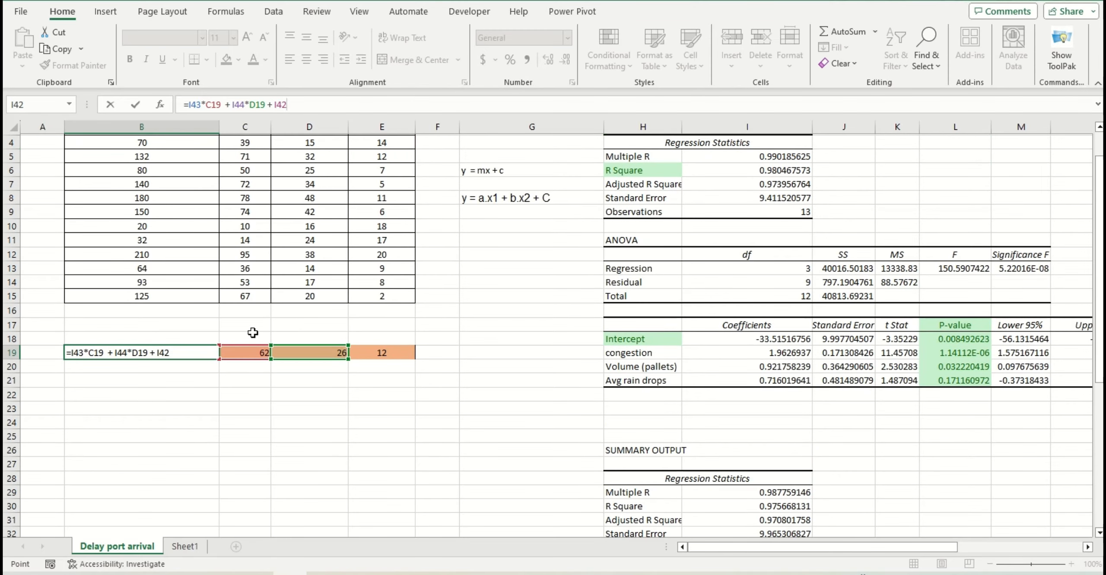
key("Return")
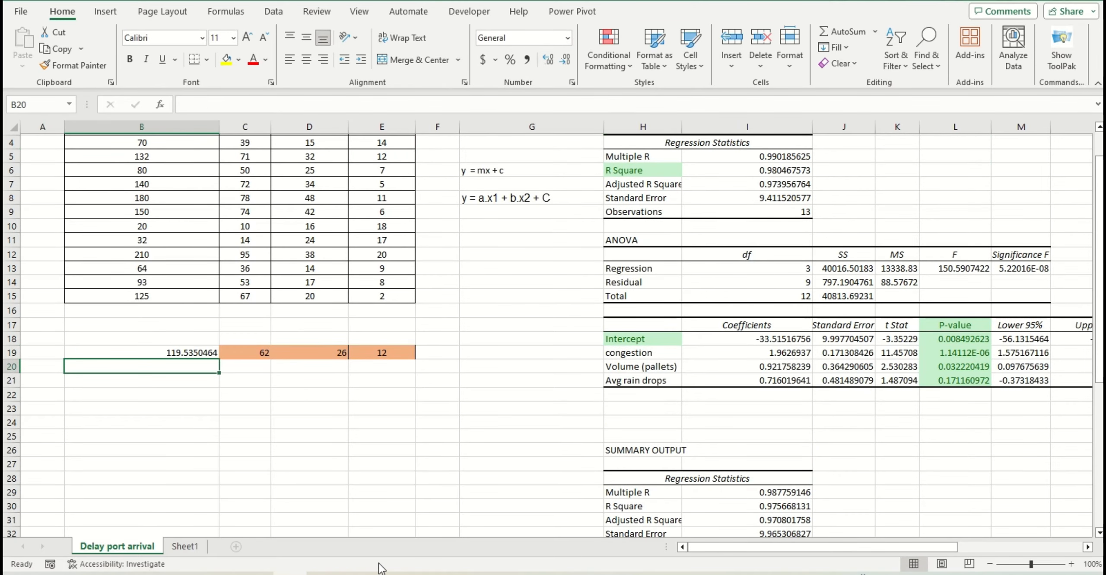
Step: Format the predicted delay in cell B19 to show one decimal place
left_click(166, 352)
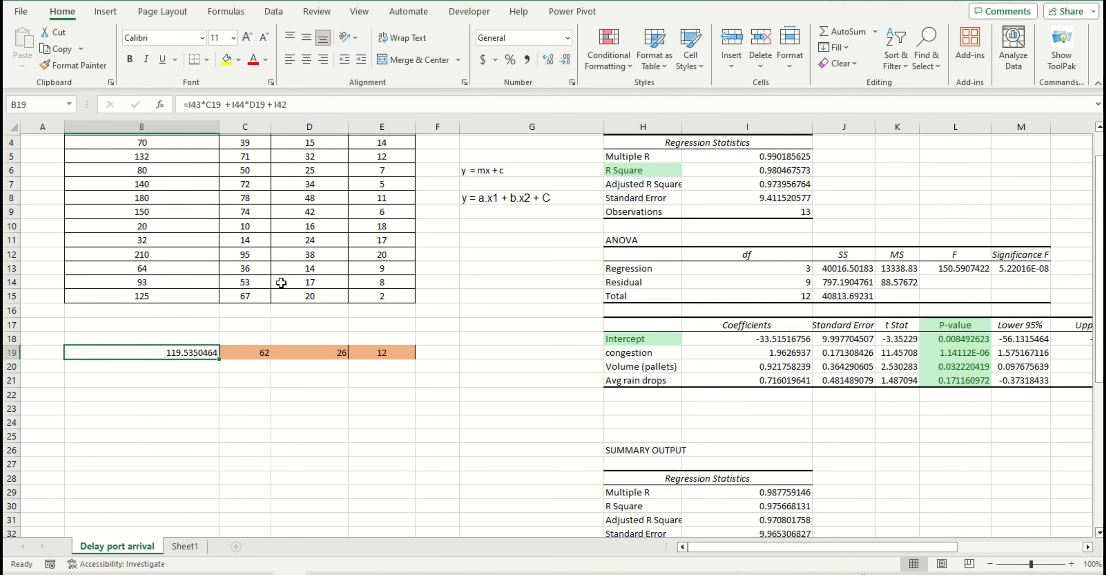
scroll(235, 278, "up", 1)
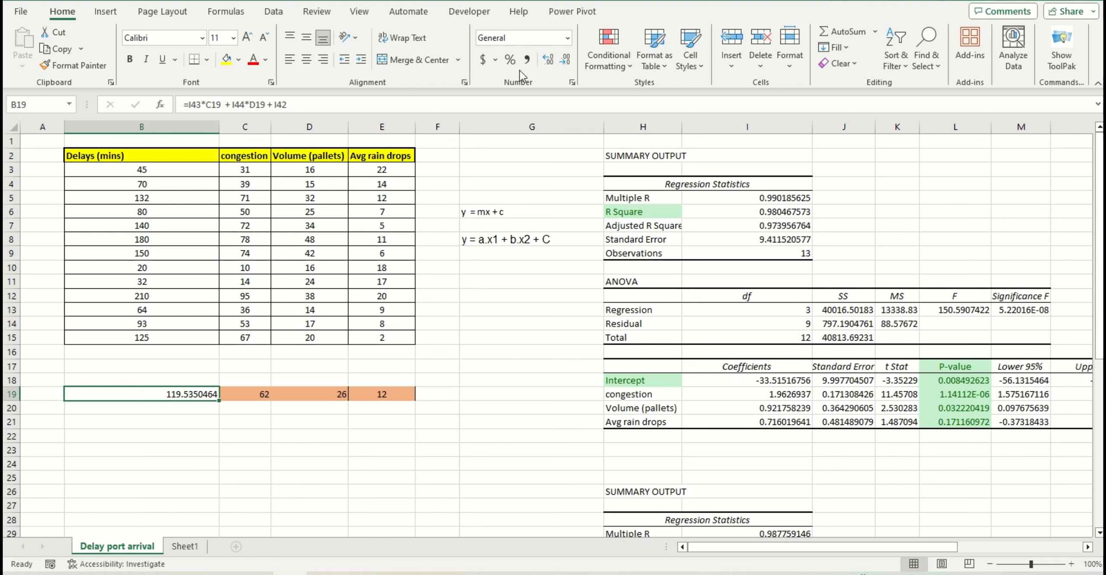
left_click(564, 63)
left_click(565, 62)
left_click(565, 62)
left_click(547, 61)
Step: Review the delay prediction in row 19 against the regression equation and the coefficients of the two-variable output
scroll(475, 292, "down", 4)
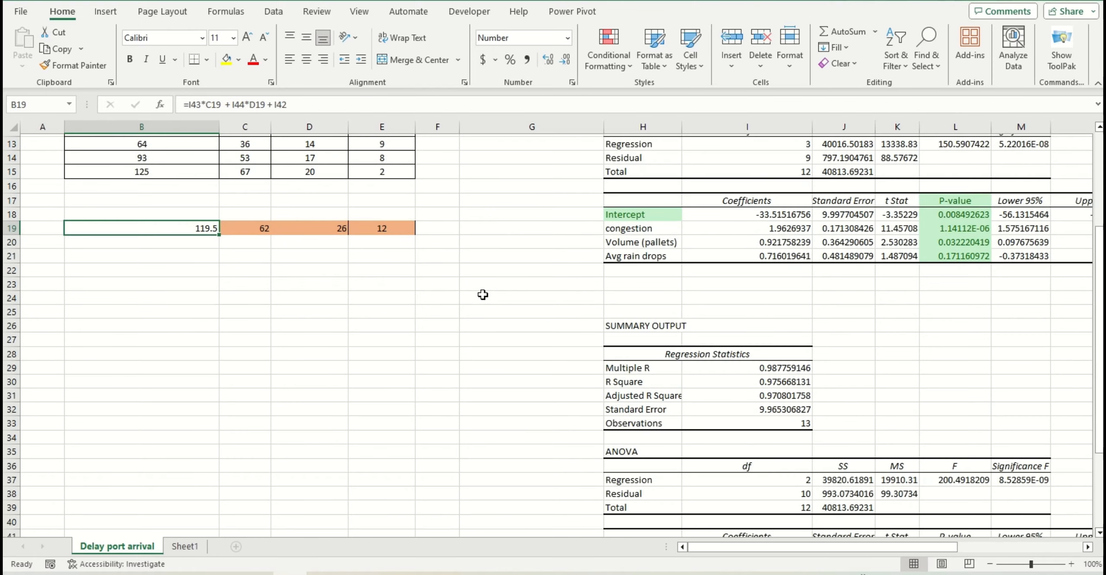
scroll(480, 294, "up", 4)
scroll(449, 294, "down", 11)
scroll(466, 305, "up", 11)
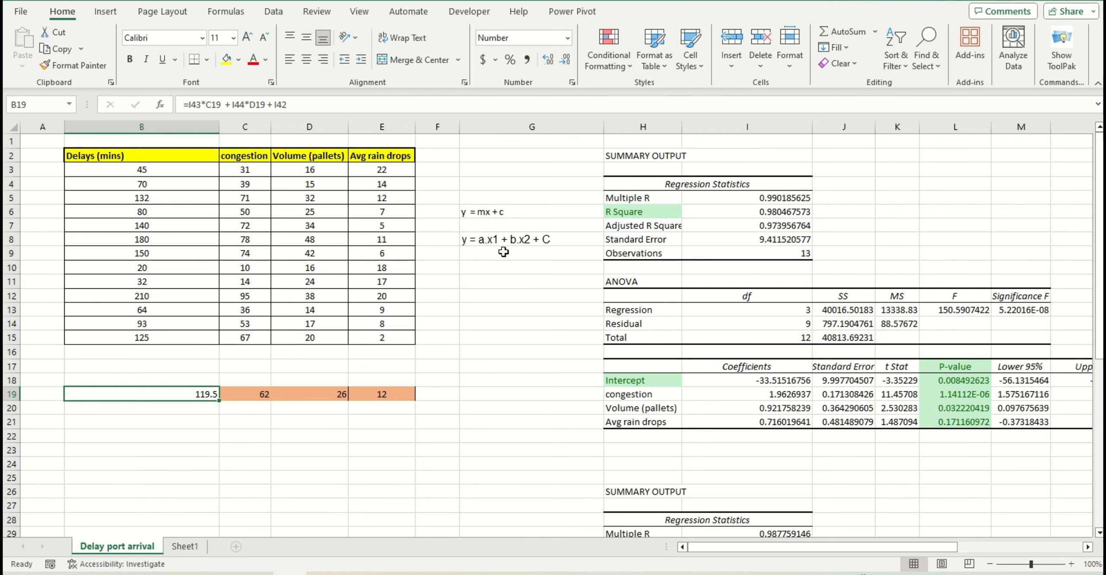
scroll(503, 253, "down", 1)
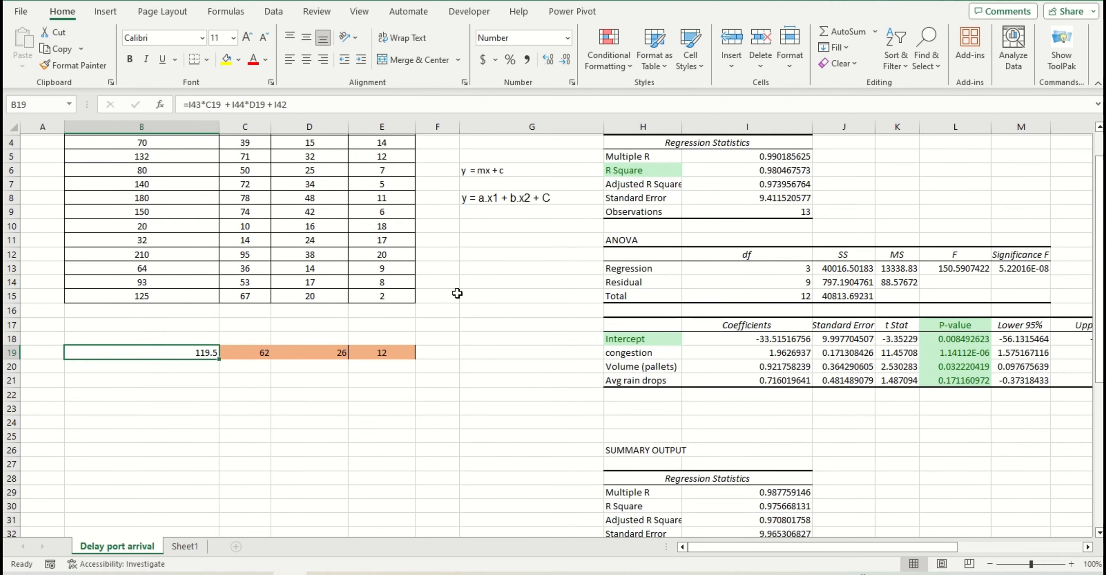
scroll(456, 295, "up", 1)
scroll(456, 295, "down", 14)
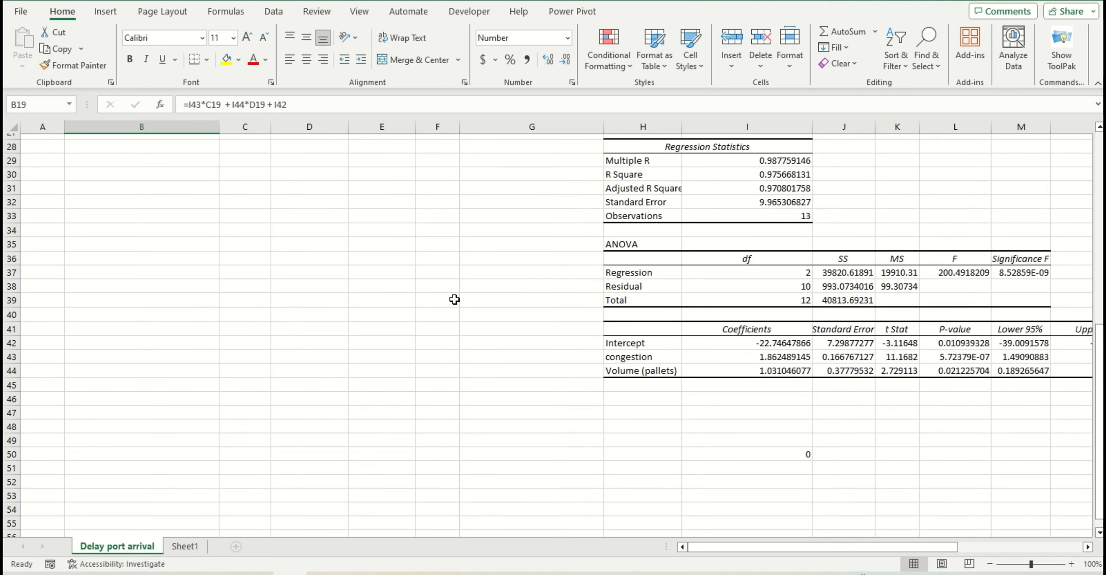
scroll(454, 300, "down", 7)
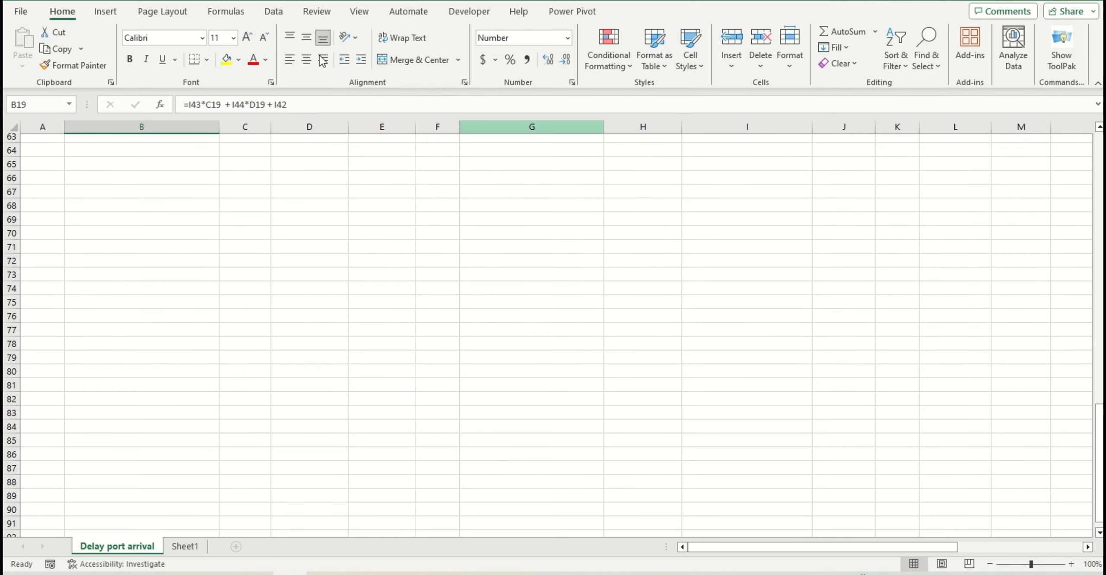
mouse_move(446, 4)
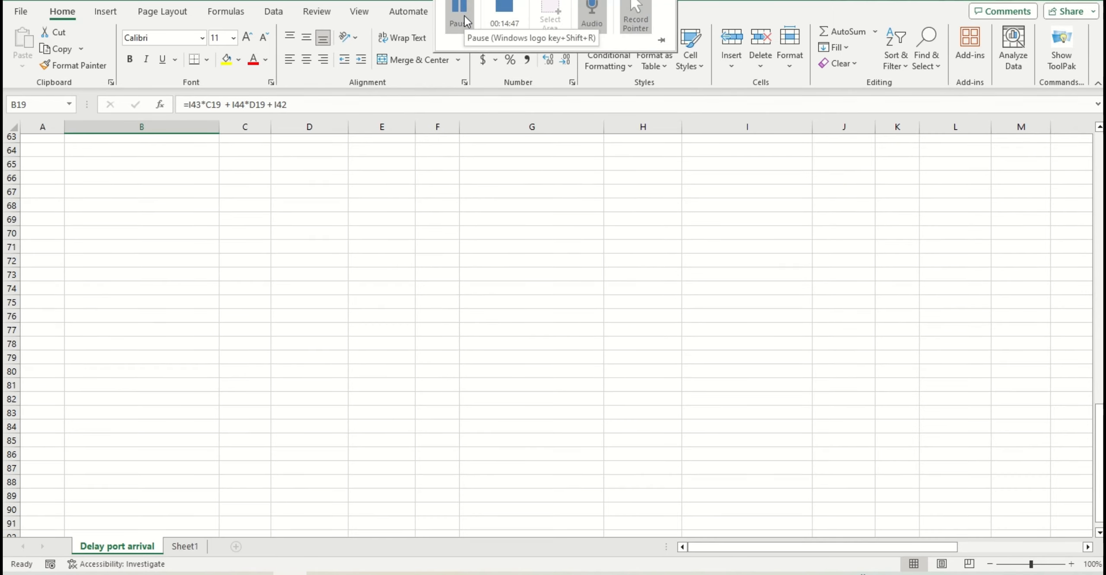